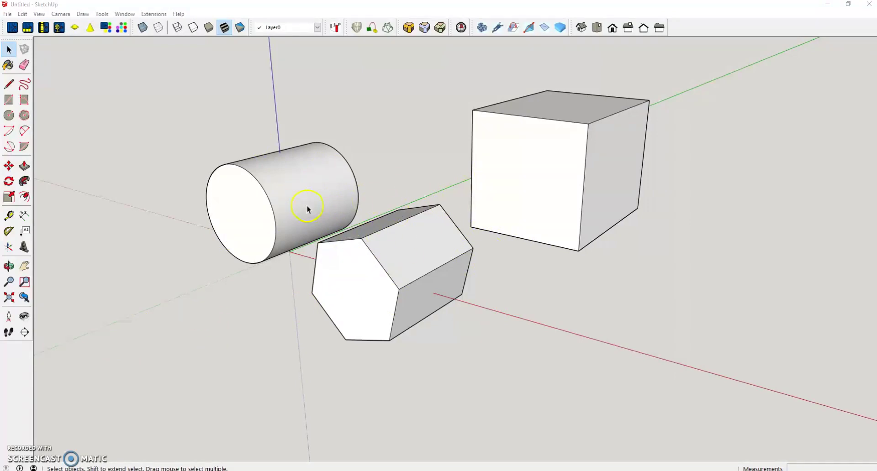
- Inside the cylinder group, draw a line from the end-face centre outward along the blue axis
left_click(246, 227)
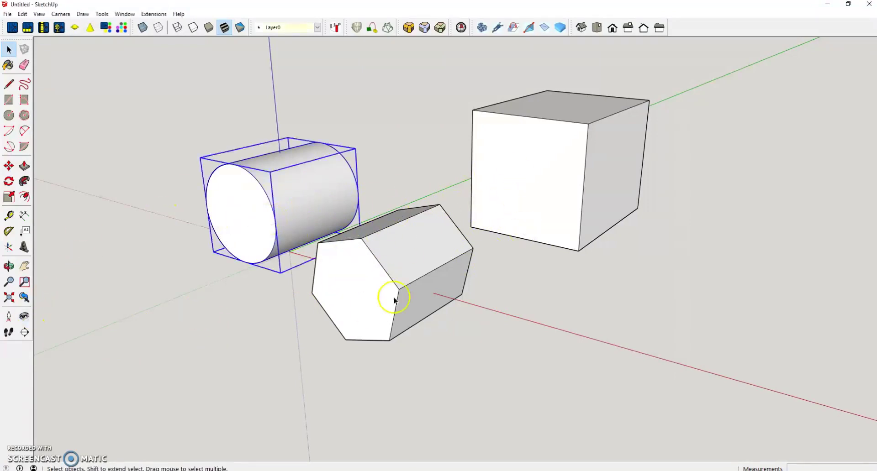
left_click(388, 297)
left_click(536, 215)
left_click(251, 223)
double_click(250, 222)
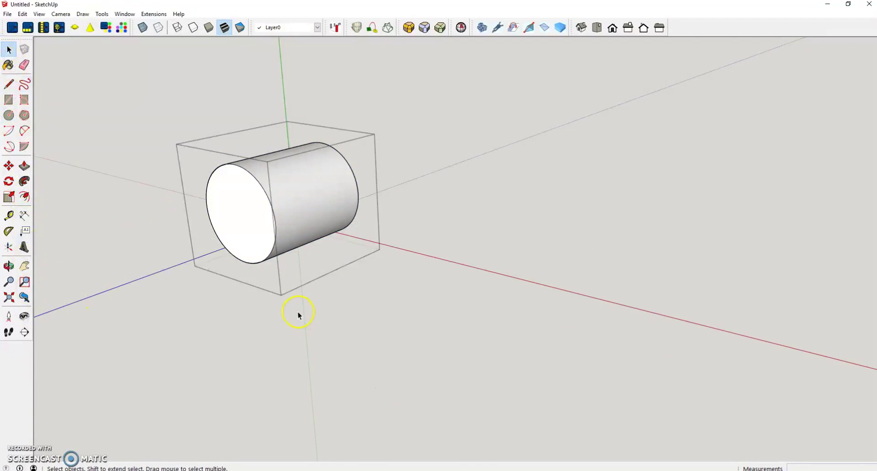
key("l")
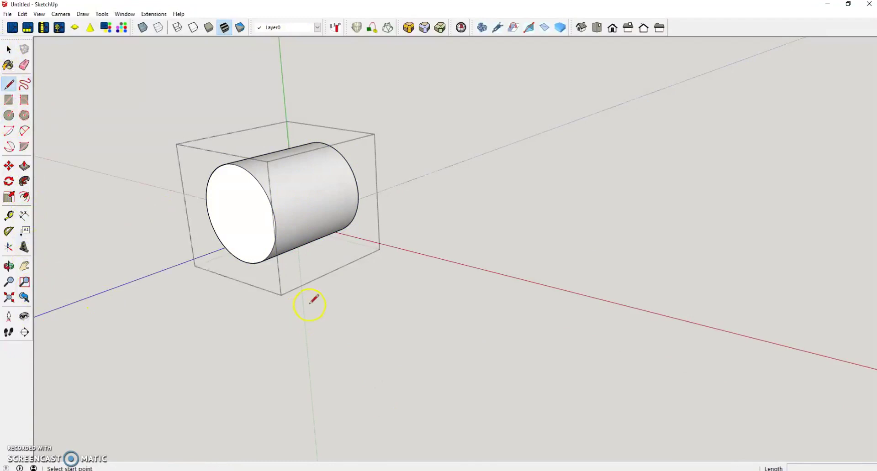
left_click(240, 214)
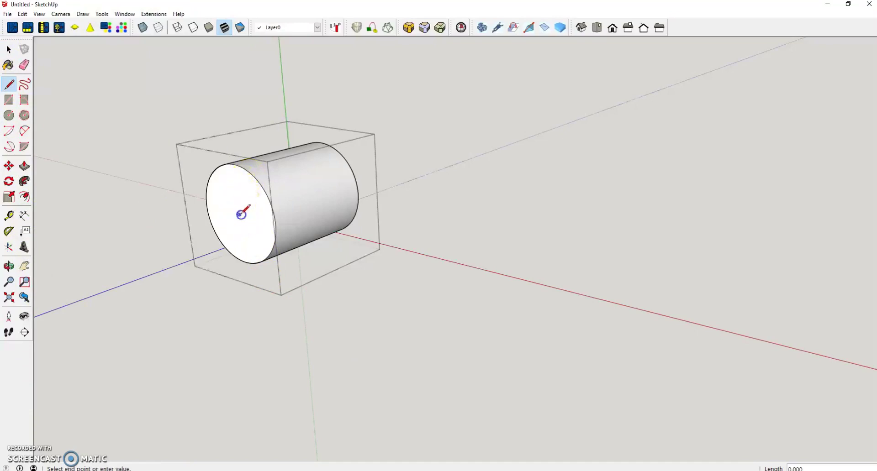
left_click(146, 246)
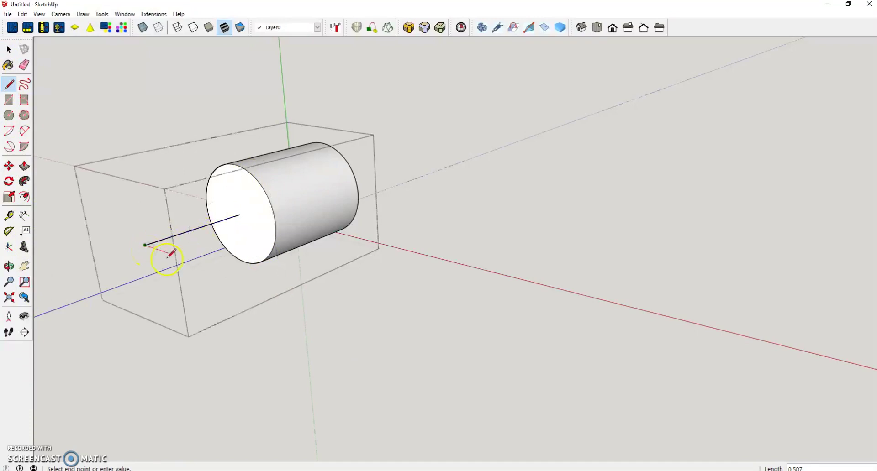
key("space")
left_click(264, 332)
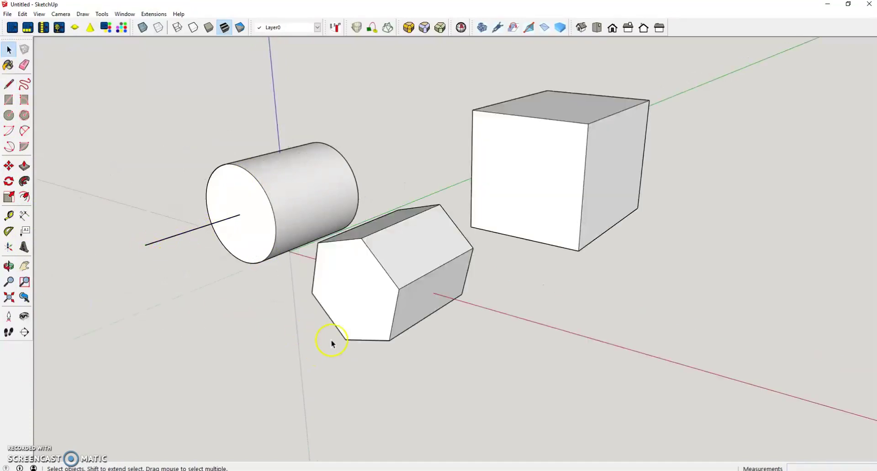
double_click(368, 286)
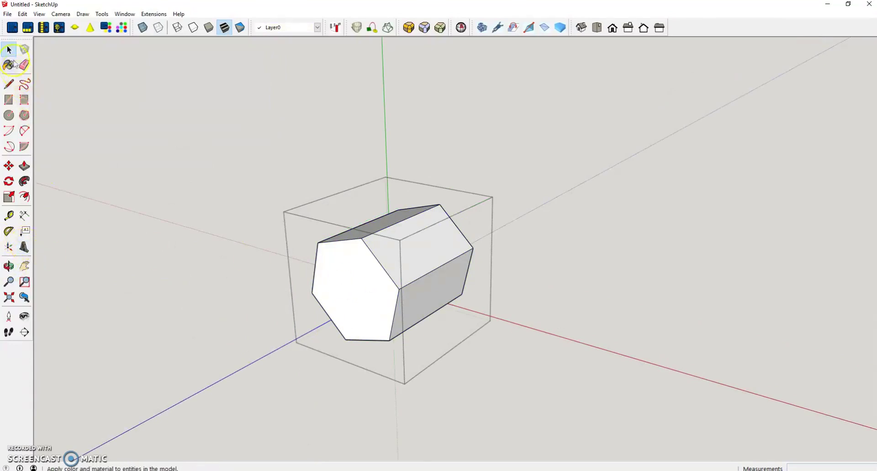
- Draw a line from the hexagonal prism's end-face centre outward along its axis
left_click(9, 85)
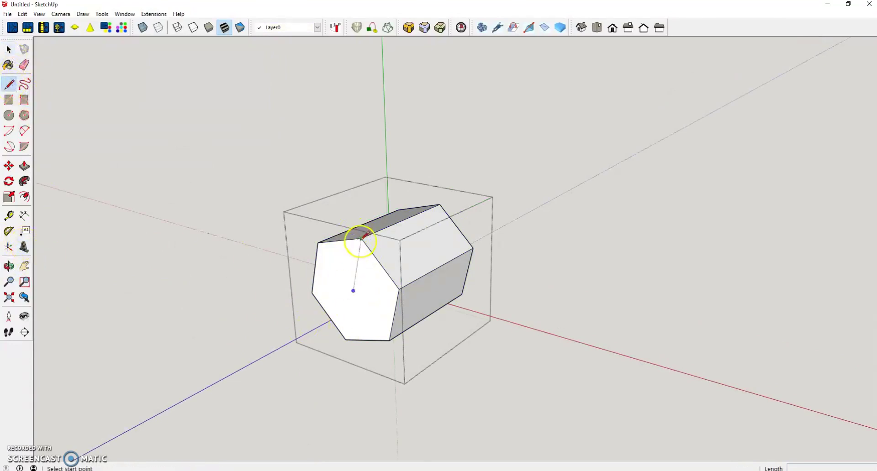
left_click(353, 291)
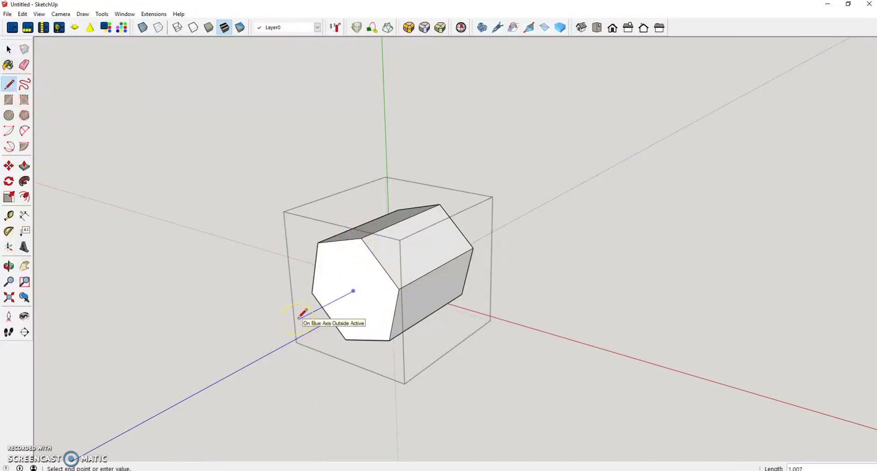
left_click(298, 319)
key("space")
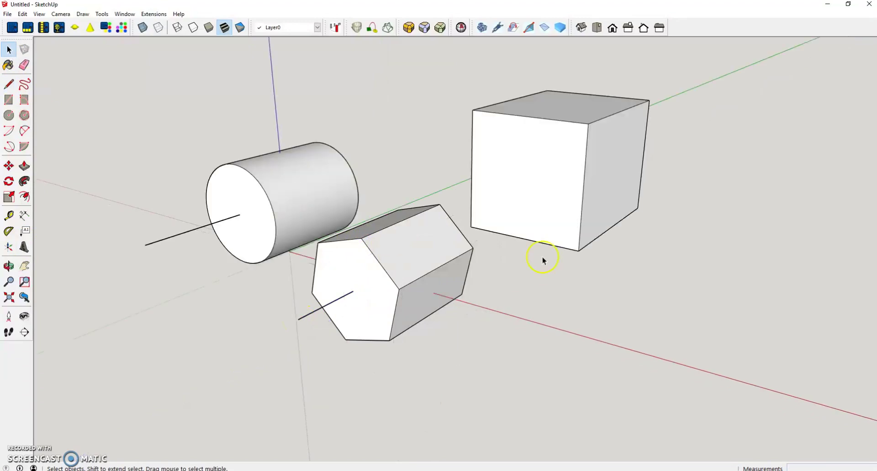
- Inside the cube group, draw a line from its front-face centre outward along the blue axis
left_click(551, 222)
double_click(541, 215)
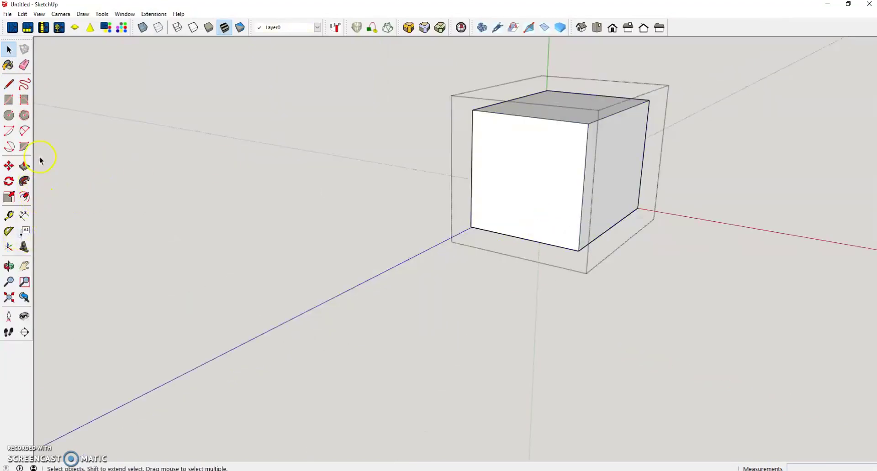
left_click(9, 84)
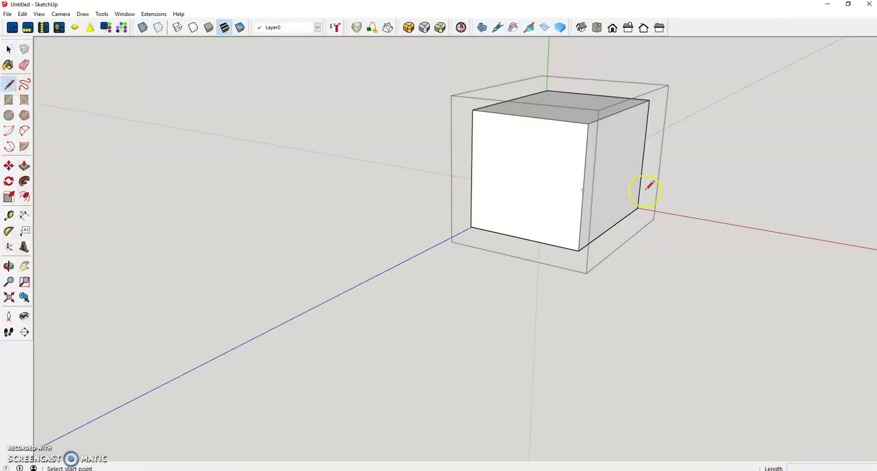
left_click(473, 110)
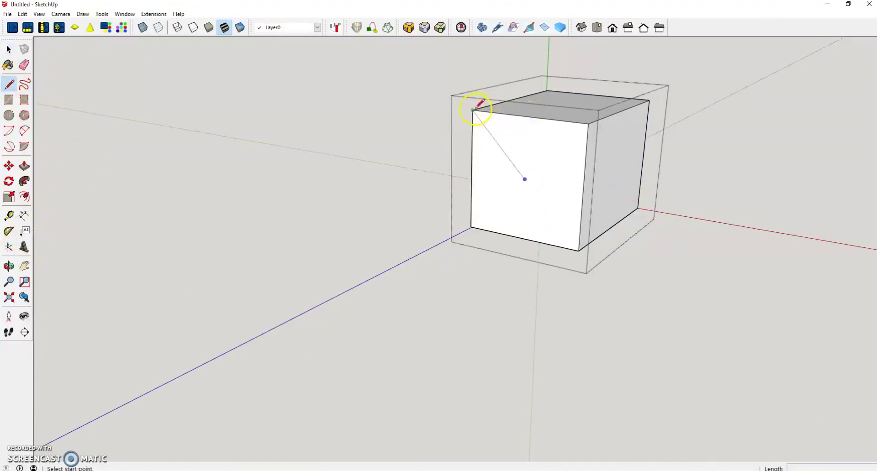
left_click(525, 179)
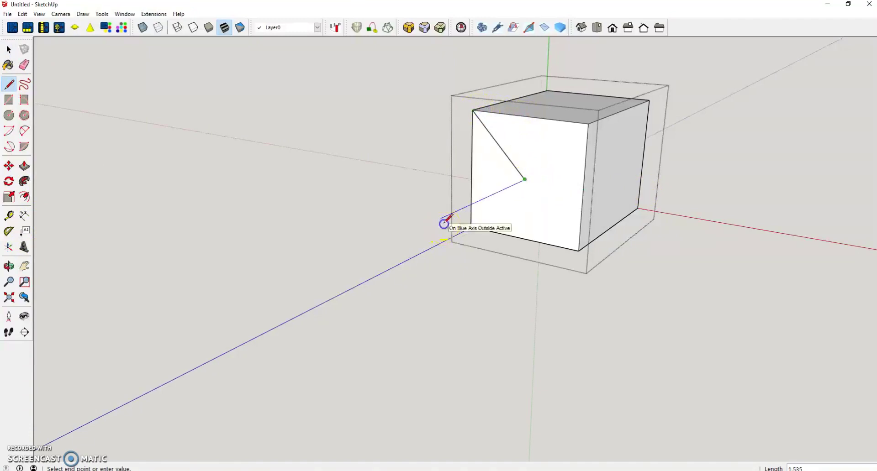
left_click(441, 218)
key("space")
- Erase the stray diagonal edge on the cube's face
key("e")
left_click(508, 157)
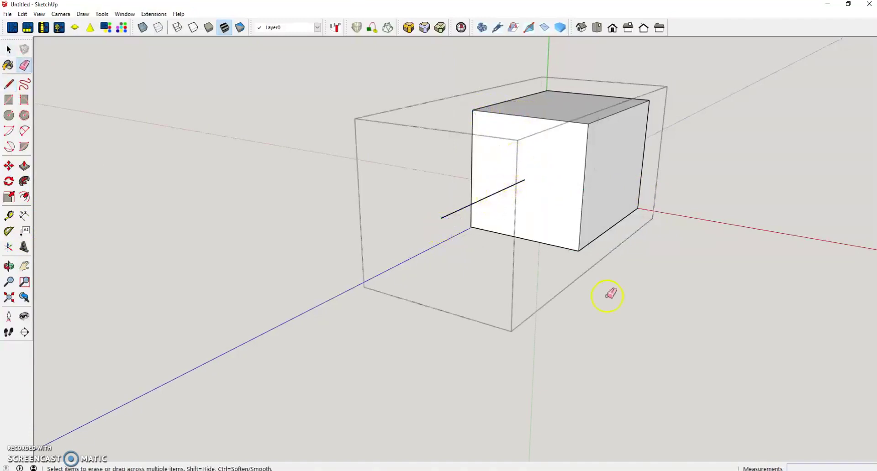
key("space")
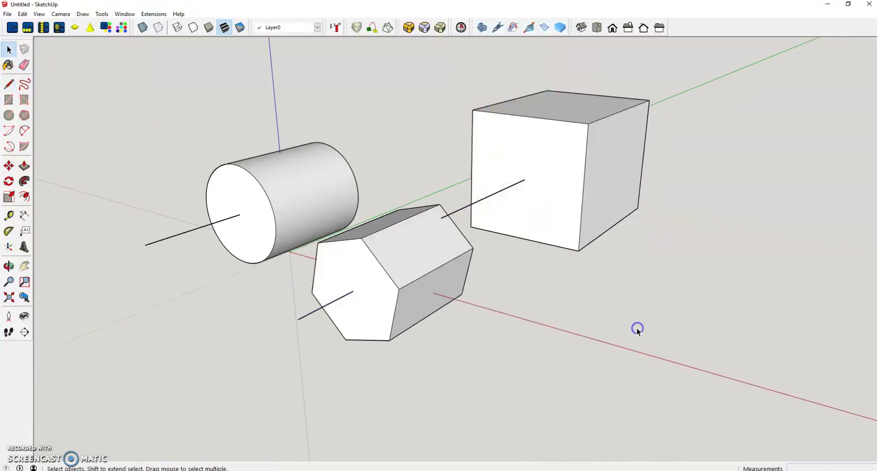
middle_click_drag(638, 330, 612, 303)
left_click(323, 193)
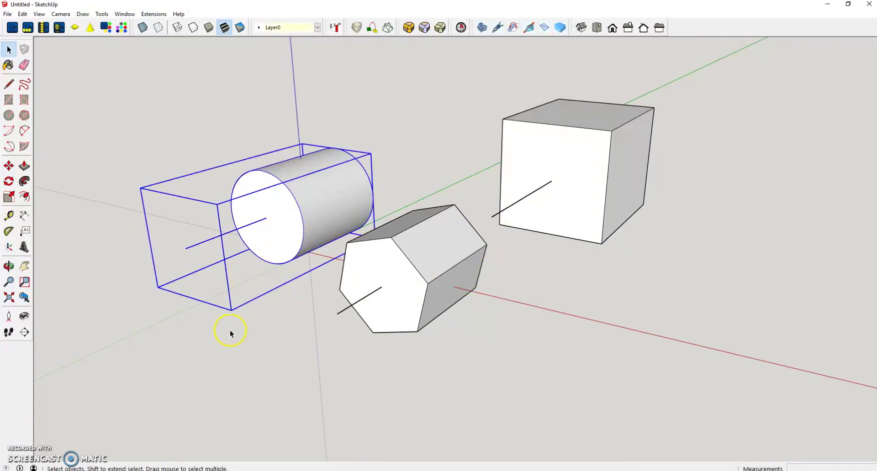
- Move the hexagonal prism next to the cylinder
left_click(403, 293)
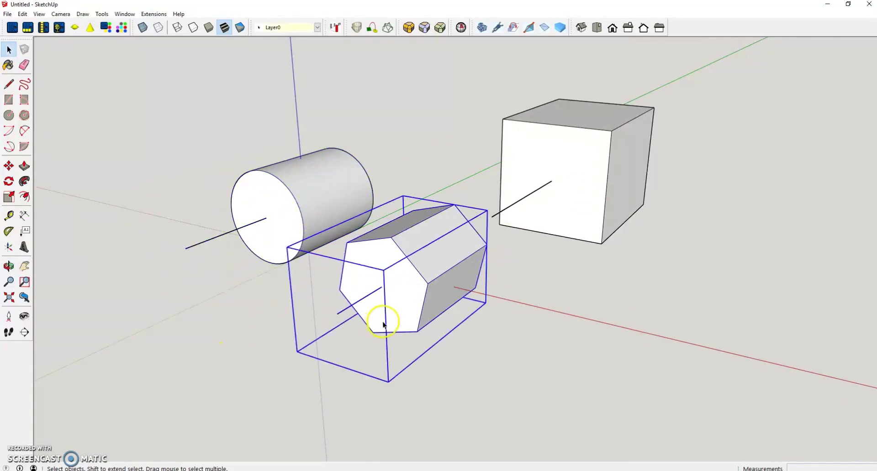
key("m")
mouse_move(369, 318)
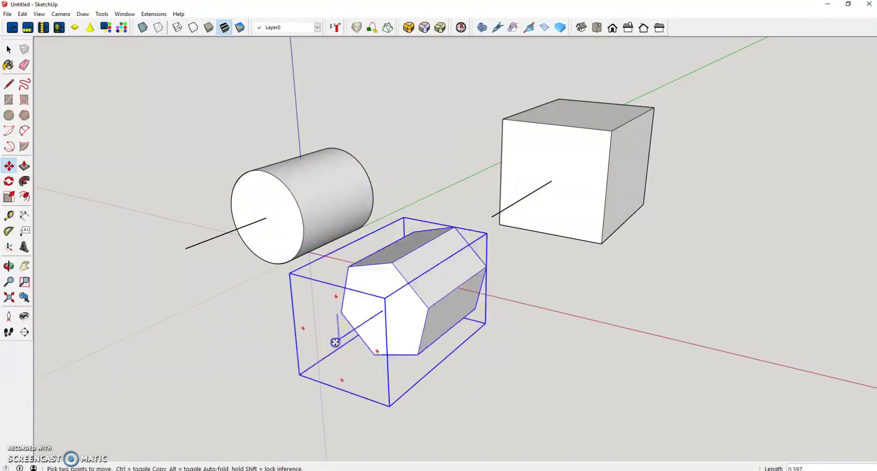
left_click(317, 266)
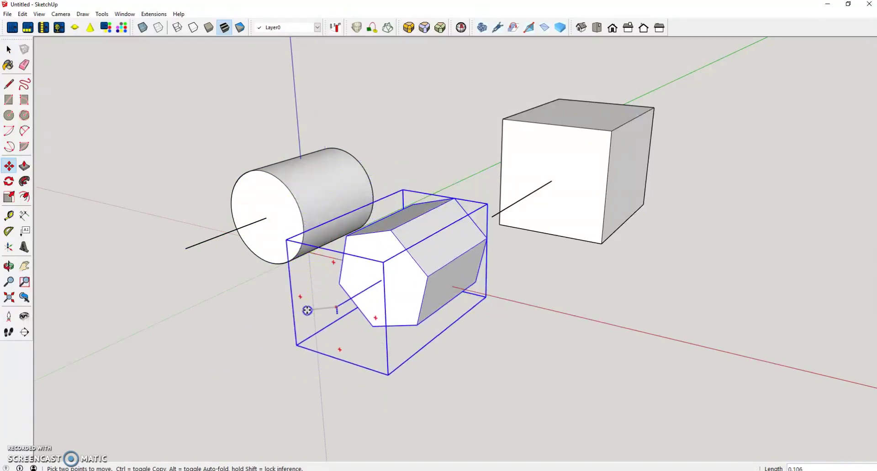
left_click(187, 248)
key("space")
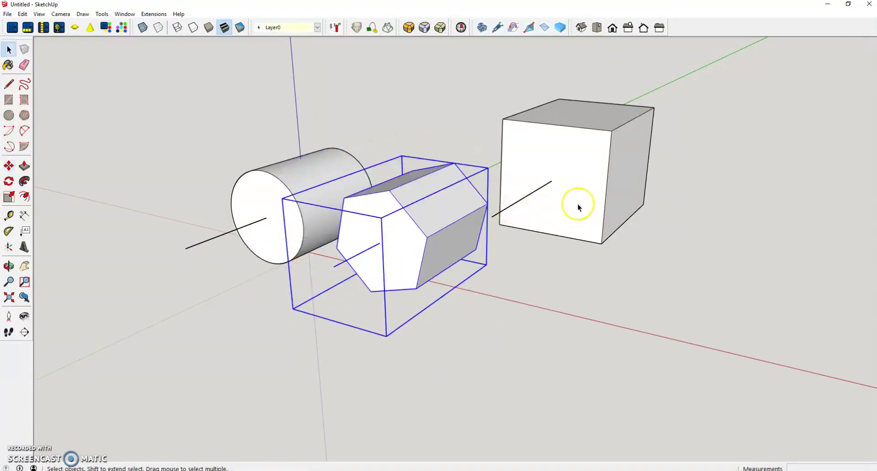
- Move the cube into line beside the prism along the red axis
left_click(574, 206)
key("m")
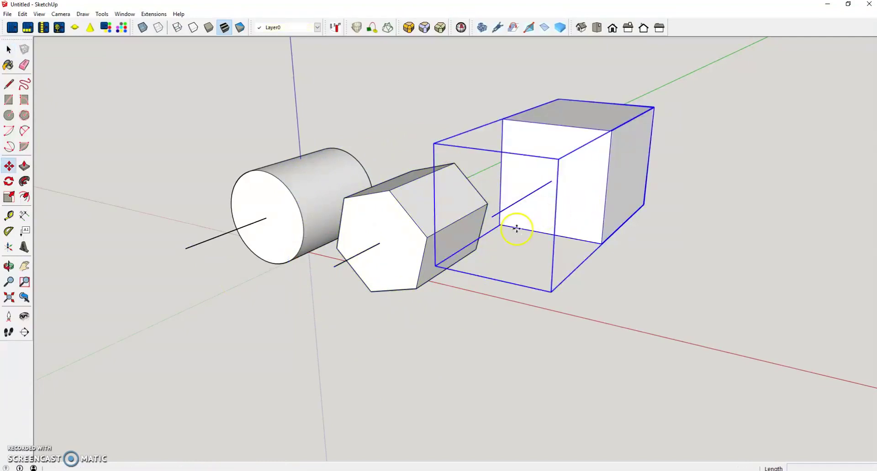
left_click(492, 218)
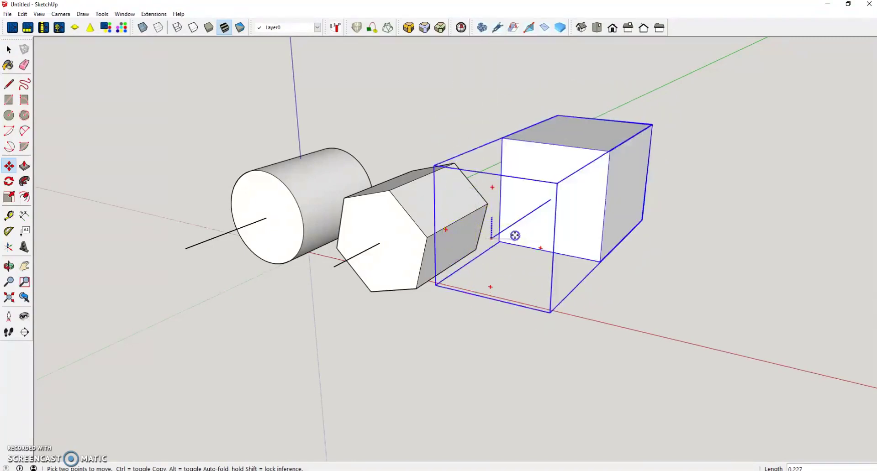
left_click(336, 268)
key("space")
left_click(613, 393)
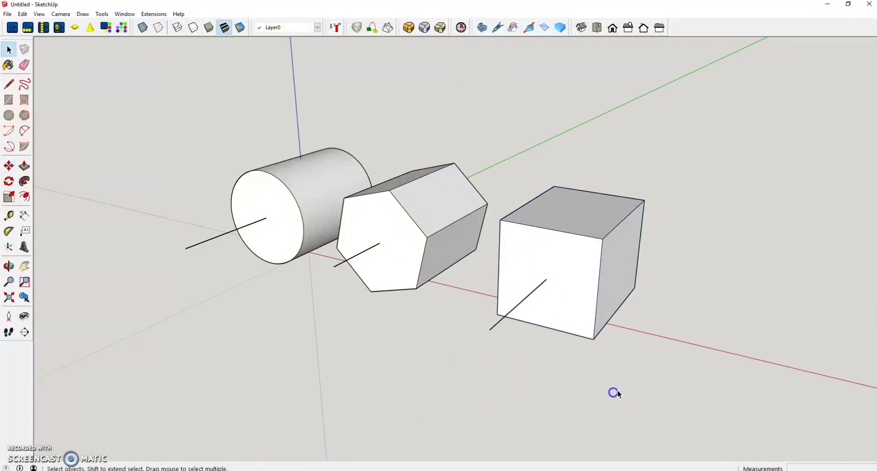
middle_click_drag(613, 393, 466, 364)
- Draw a circle of radius 3 around the axis on the cylinder's end face
key("l")
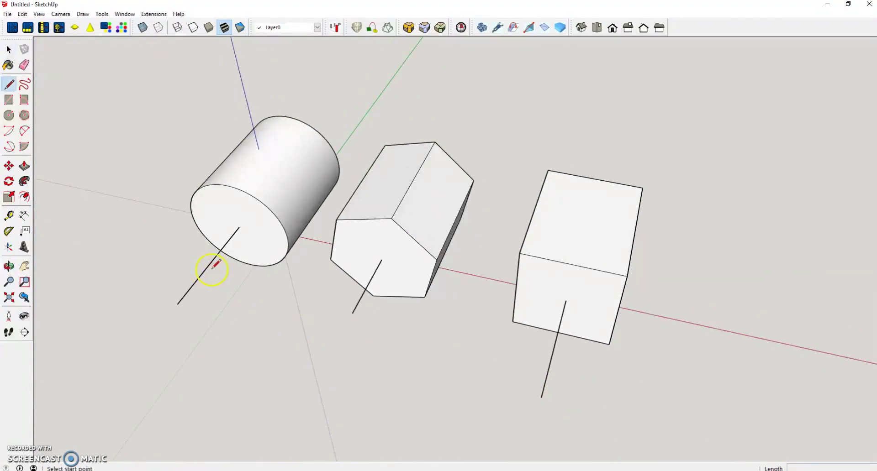
middle_click_drag(241, 254, 263, 234)
key("space")
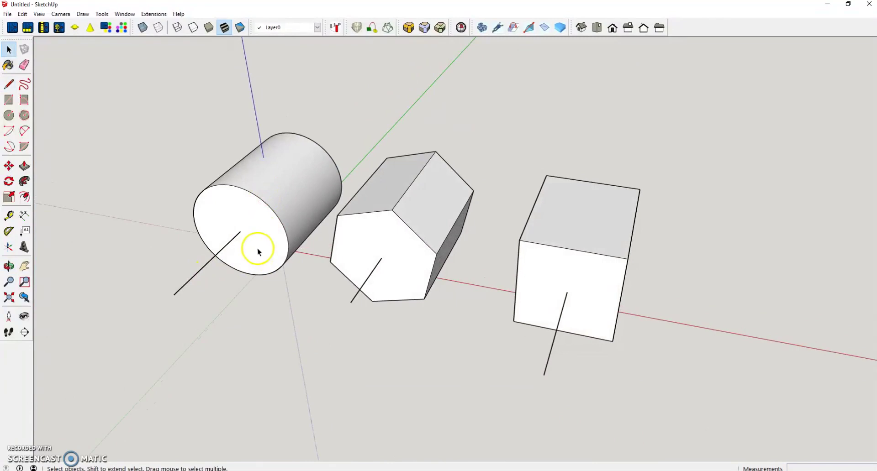
left_click(255, 249)
double_click(251, 251)
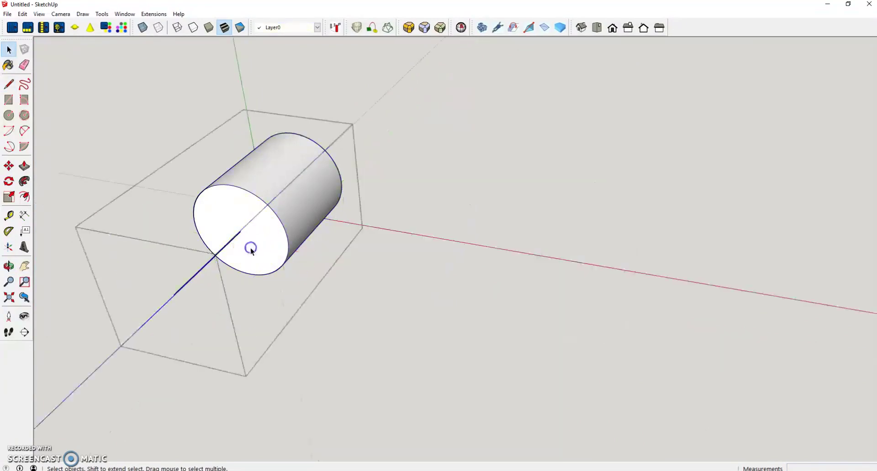
key("c")
left_click(240, 232)
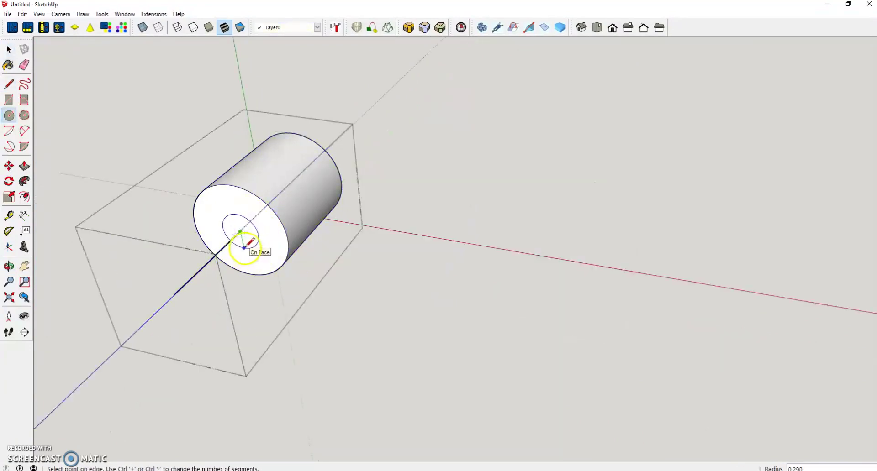
left_click(244, 247)
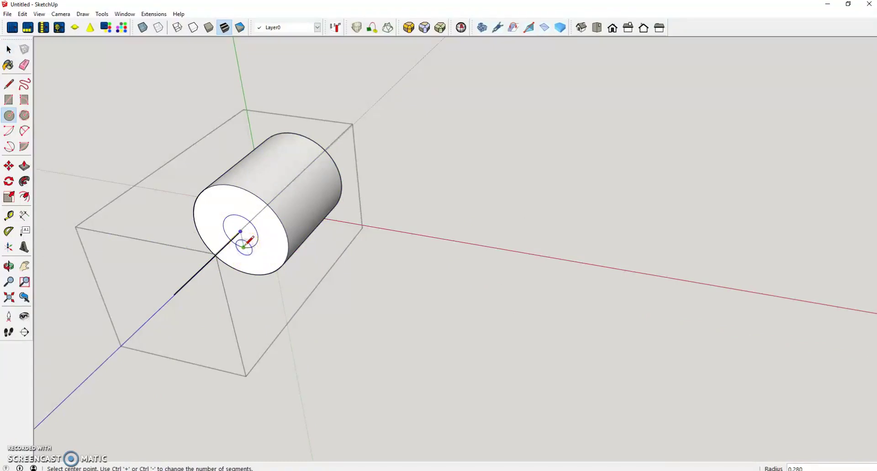
type("3")
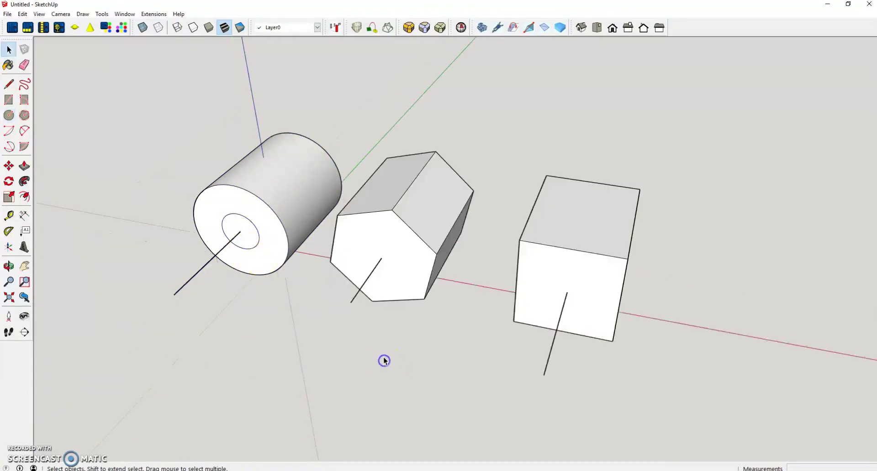
- Draw a radius-3 circle at the centre of the hexagonal prism's end face
double_click(404, 259)
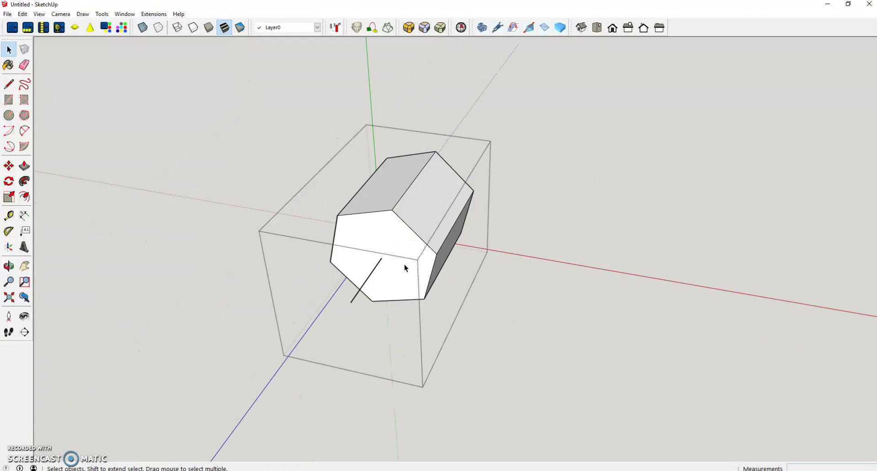
key("c")
left_click(381, 259)
type("3")
key("Return")
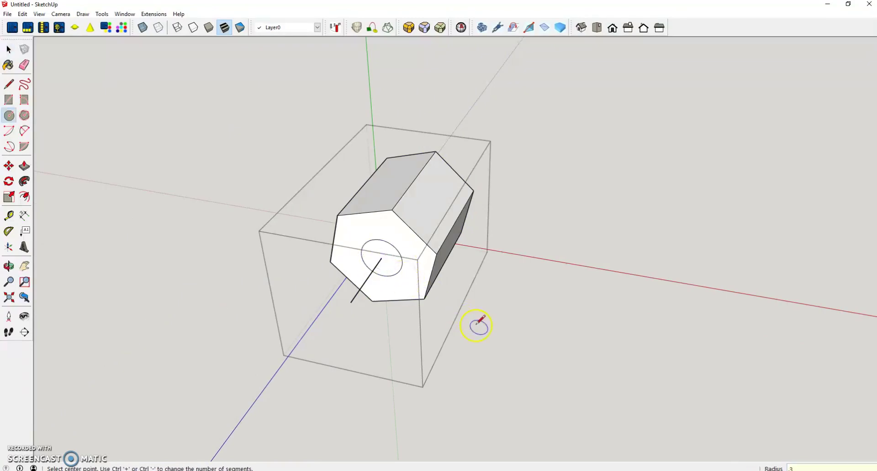
key("space")
- Draw a small circle centred on the cube's front face
middle_click_drag(508, 347, 427, 299)
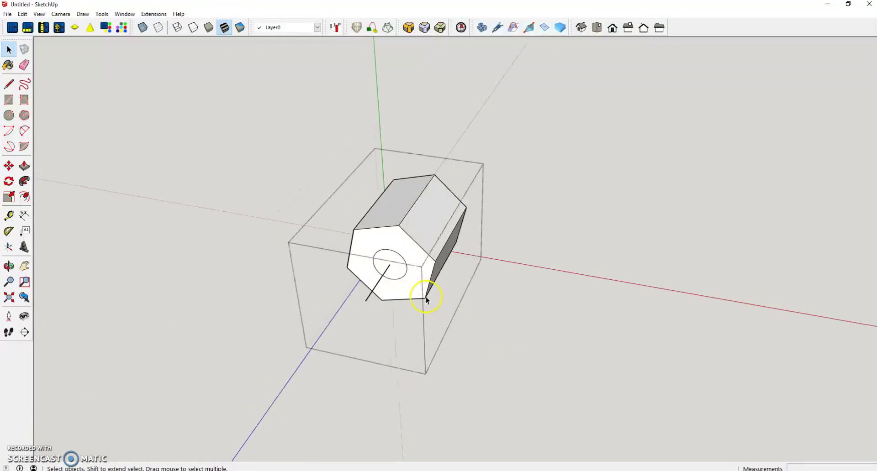
middle_click_drag(425, 370, 312, 226)
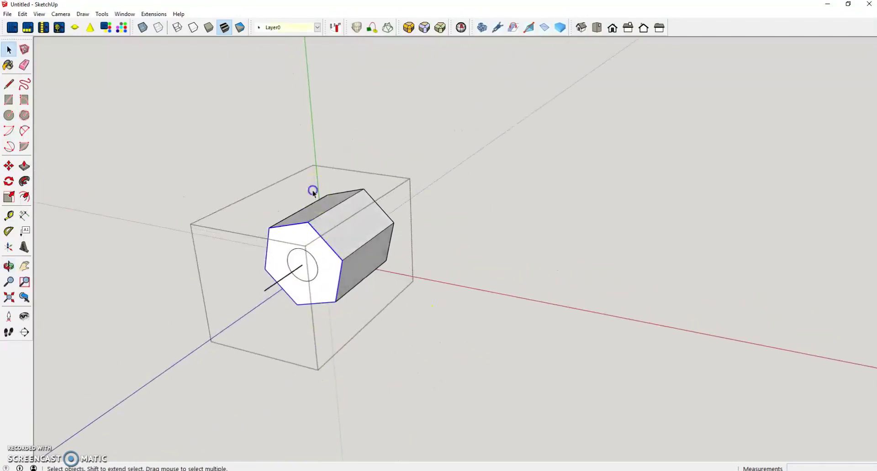
left_click(435, 259)
left_click(480, 337)
left_click(445, 321)
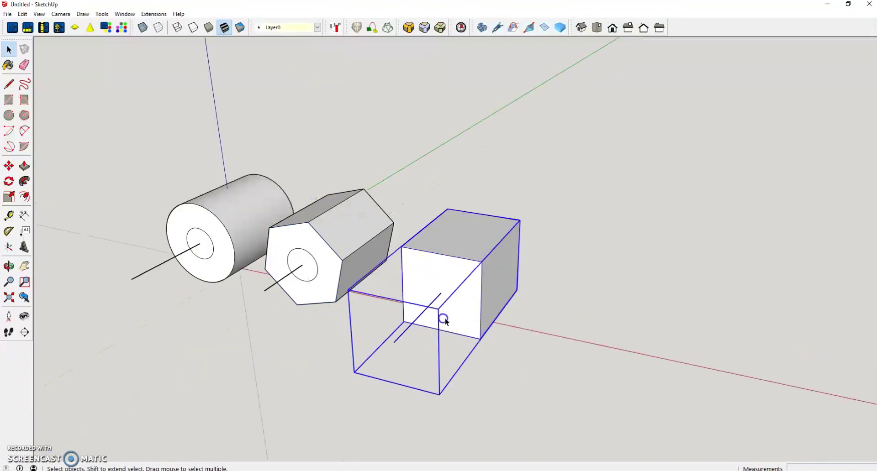
double_click(451, 320)
triple_click(444, 316)
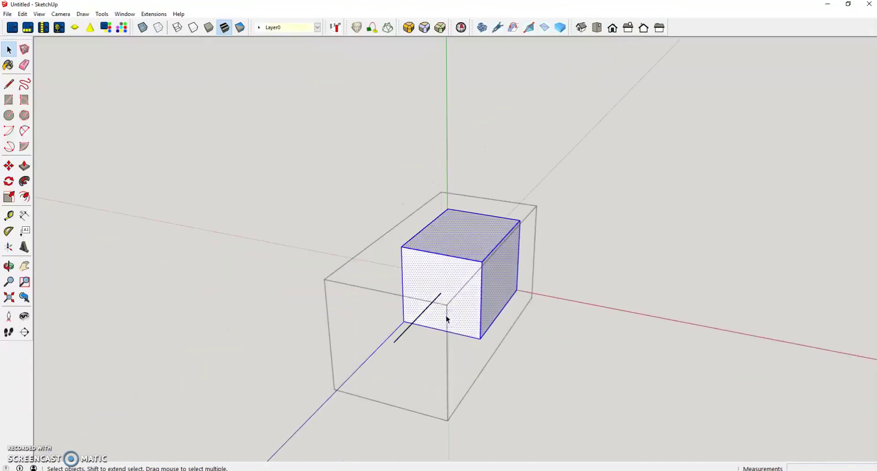
key("c")
left_click(442, 294)
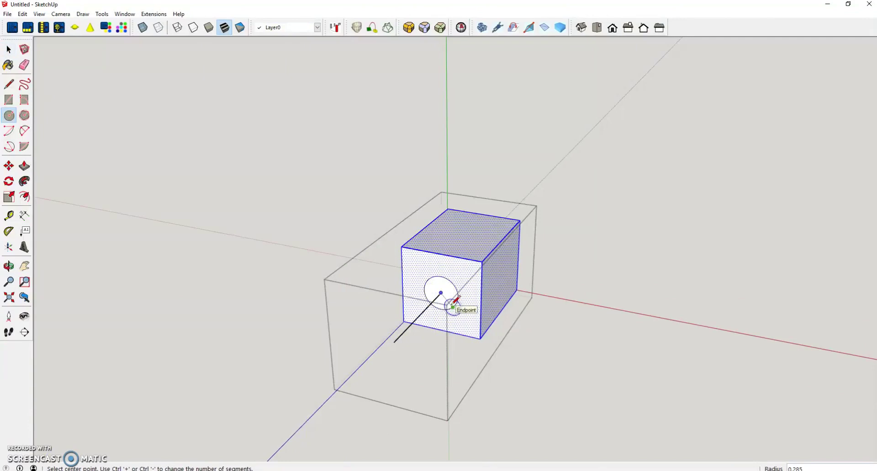
left_click(453, 307)
key("space")
left_click(541, 368)
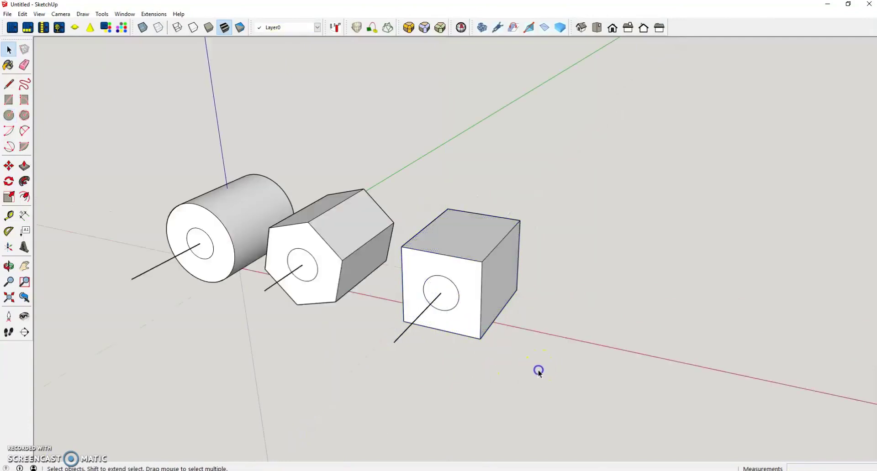
- Push/pull the cube's circle out into a short sprue cylinder
left_click(450, 300)
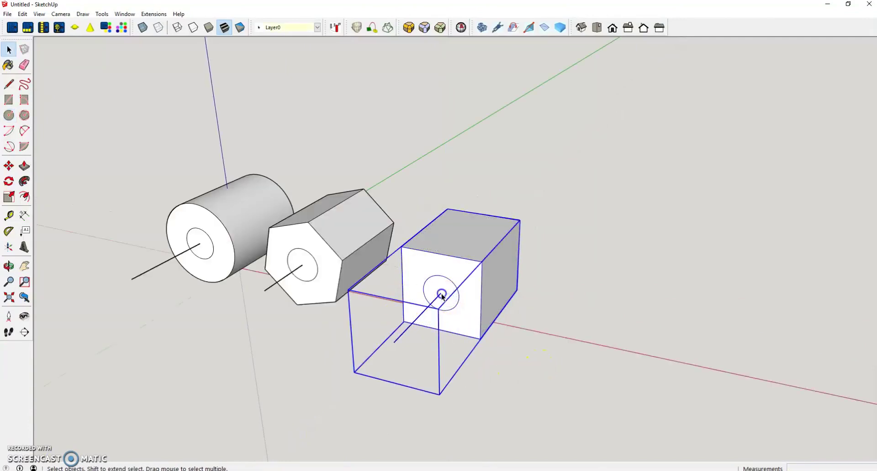
double_click(442, 297)
key("p")
left_click_drag(446, 290, 432, 303)
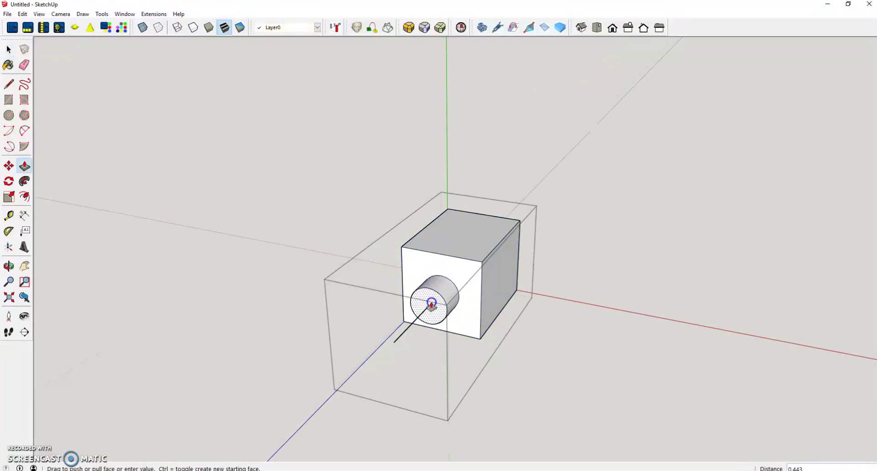
left_click(432, 303)
key("space")
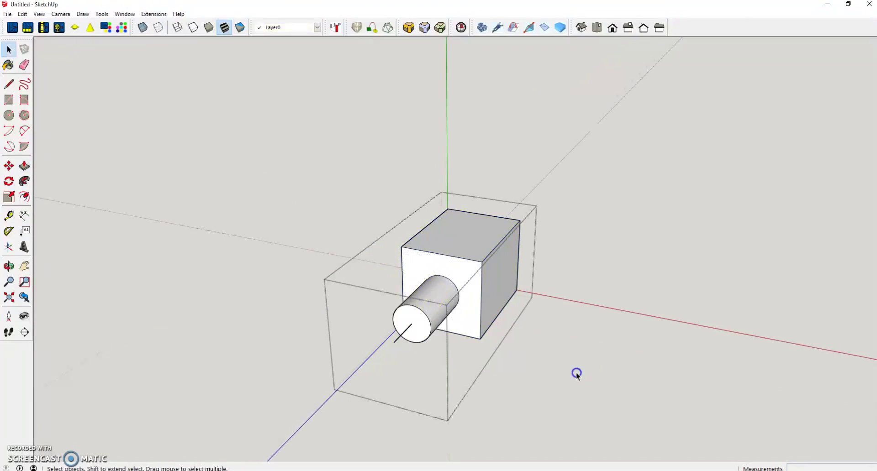
left_click(274, 268)
- Extrude the hexagonal prism's circle by the same distance to form its sprue
left_click(309, 274)
double_click(309, 274)
left_click(313, 273)
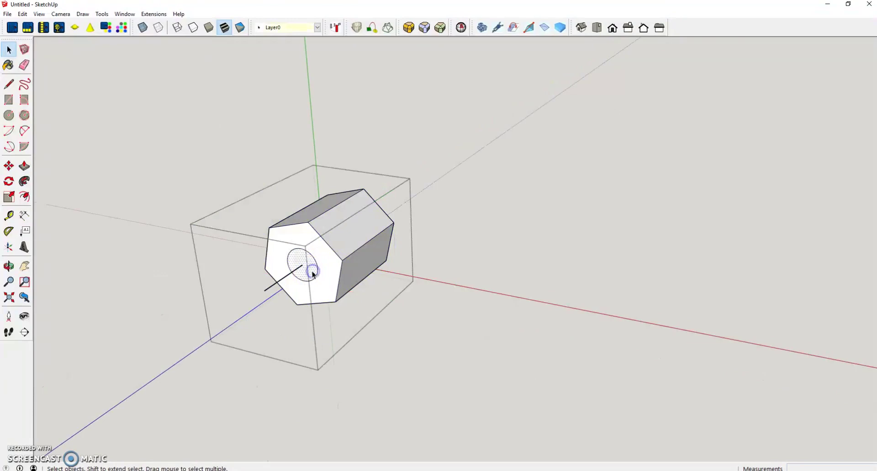
key("p")
double_click(308, 279)
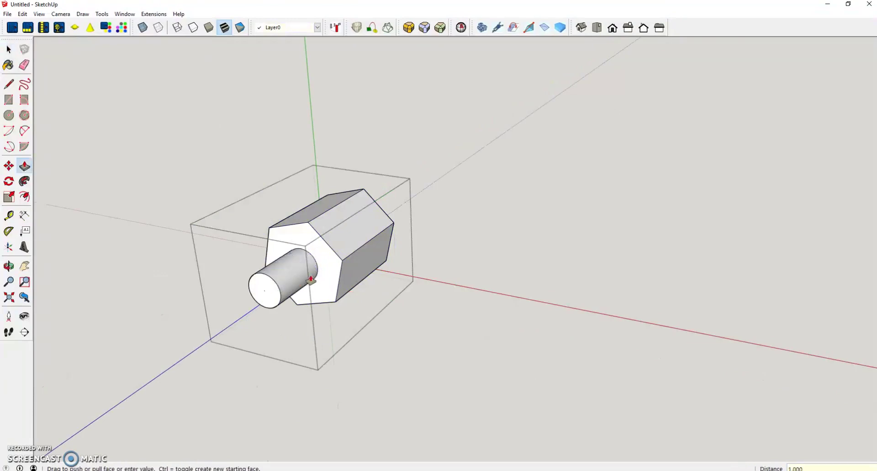
key("space")
left_click(385, 359)
- Begin pulling the large cylinder's inner circle outward
left_click(201, 251)
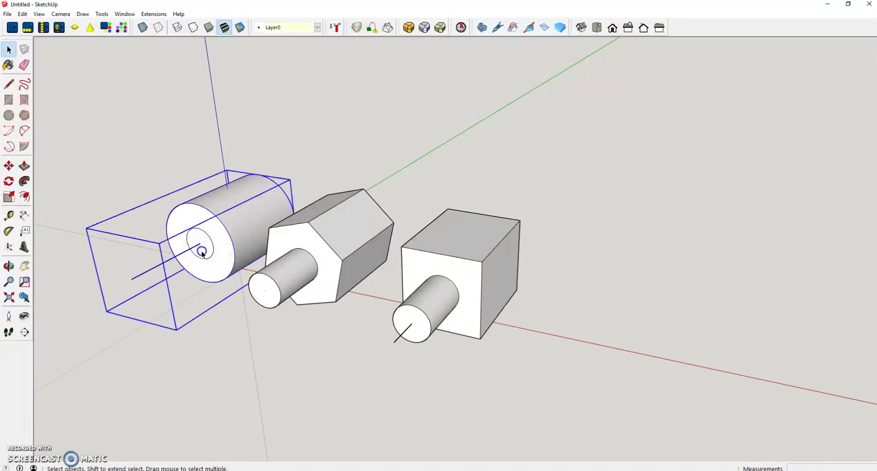
double_click(202, 252)
left_click(209, 253)
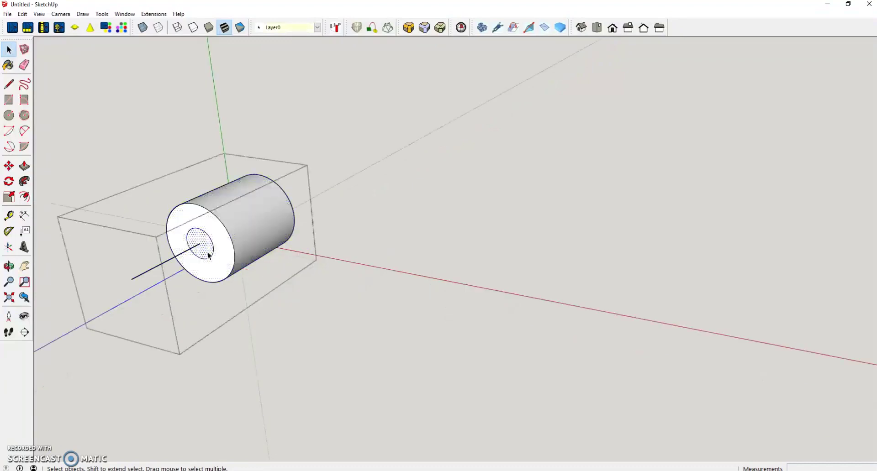
key("p")
left_click_drag(208, 255, 205, 260)
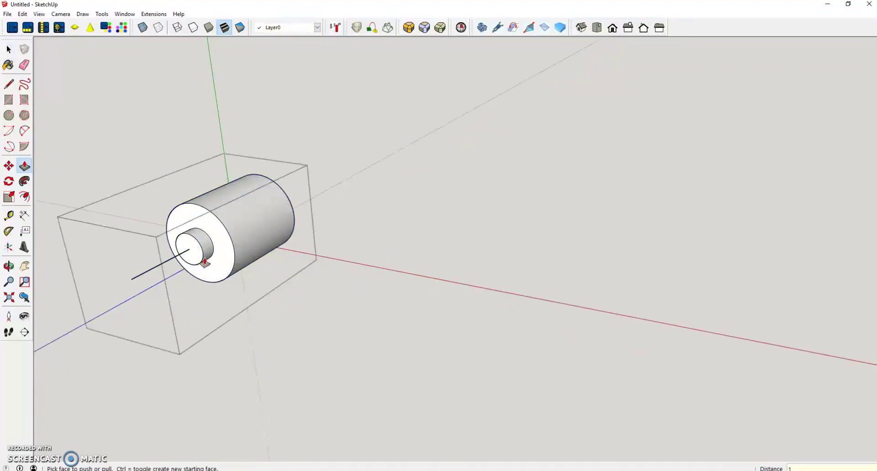
- Finish extruding the cylinder's inner circle into a sprue shaft
left_click(251, 294)
key("space")
left_click(299, 336)
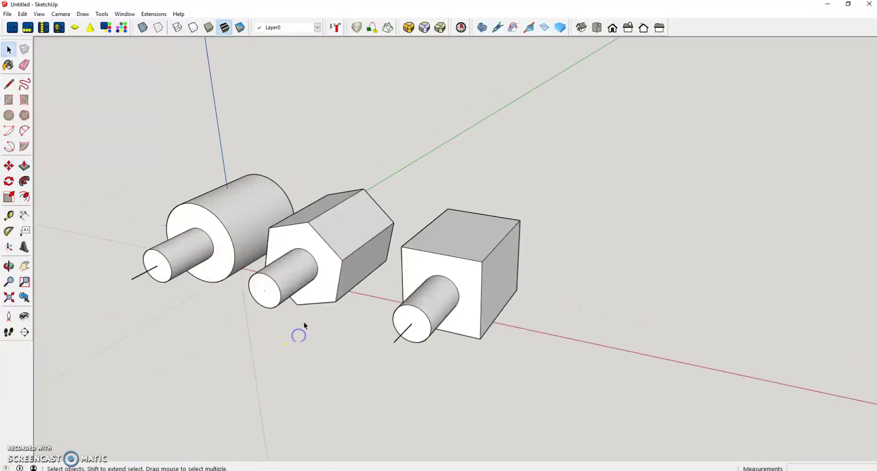
middle_click_drag(304, 324, 308, 220)
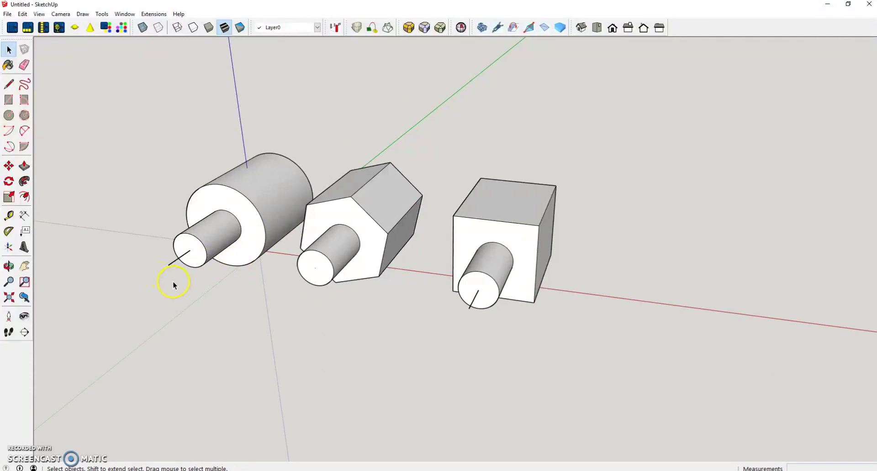
- Draw a rectangular face spanning the ends of all three sprues along the red axis
key("l")
left_click(168, 264)
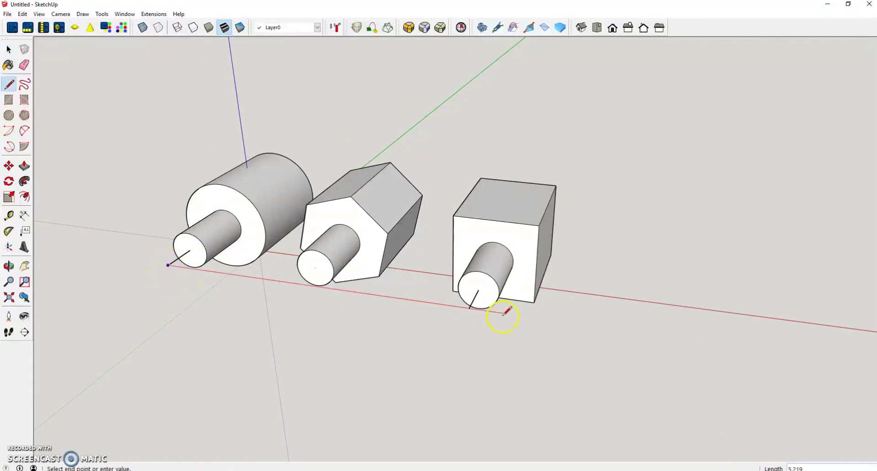
left_click(578, 321)
mouse_move(578, 321)
middle_mouse_down()
mouse_move(570, 316)
mouse_move(850, 262)
mouse_move(542, 358)
mouse_move(511, 321)
middle_mouse_up()
left_click(511, 322)
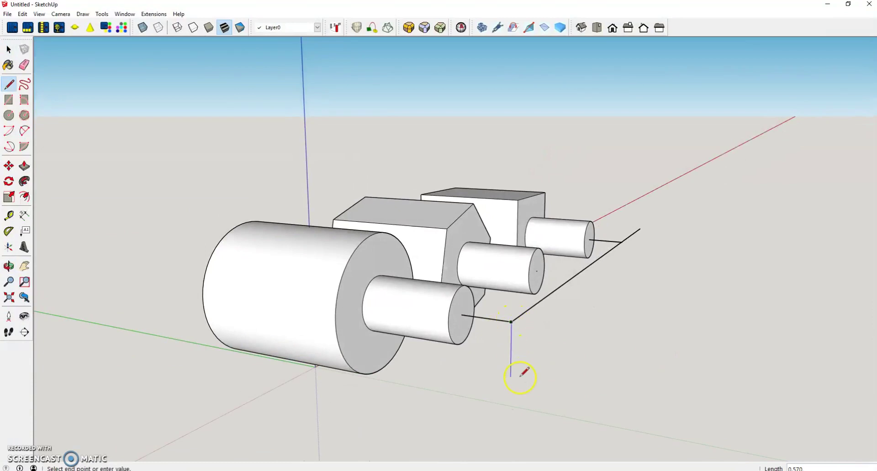
left_click(511, 375)
left_click(510, 376)
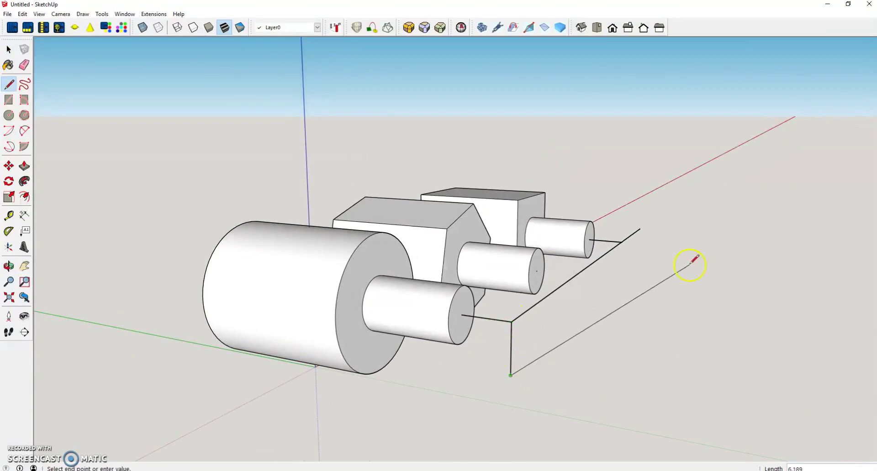
left_click(639, 267)
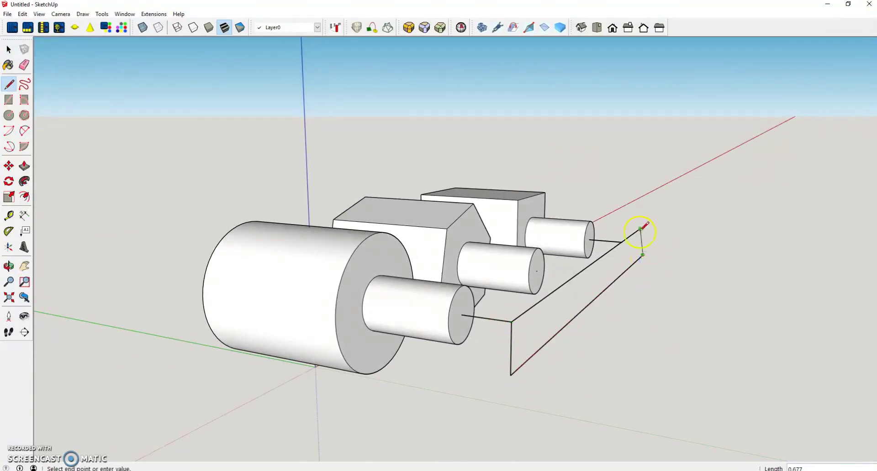
left_click(640, 229)
mouse_move(639, 229)
middle_mouse_down()
mouse_move(643, 261)
mouse_move(557, 268)
mouse_move(571, 276)
middle_mouse_up()
key("space")
- Draw edges up from the face to close a second, upright face above it
key("l")
left_click(553, 281)
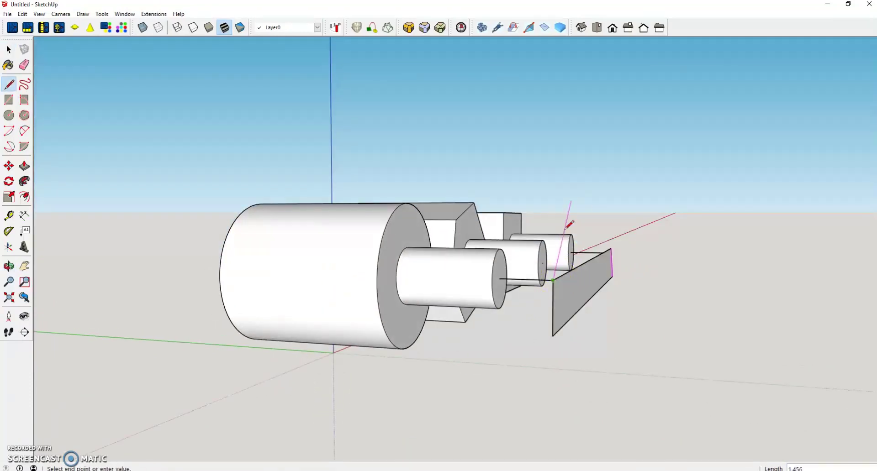
left_click(554, 196)
middle_click_drag(591, 181, 765, 181)
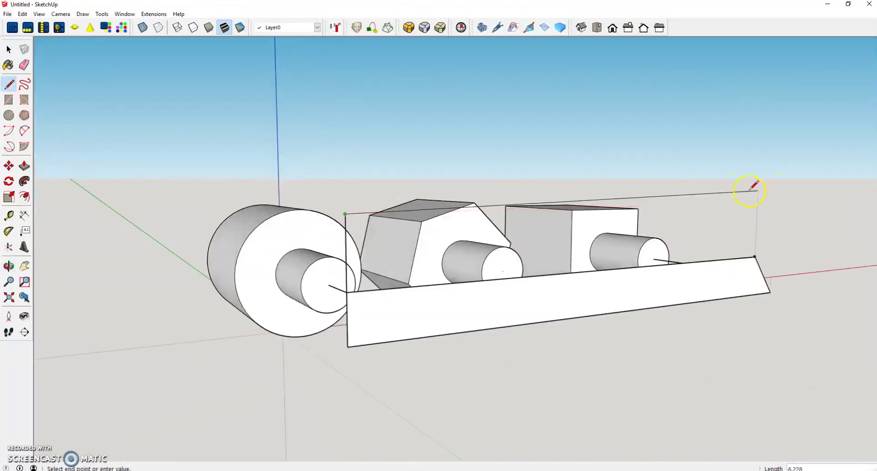
left_click(751, 203)
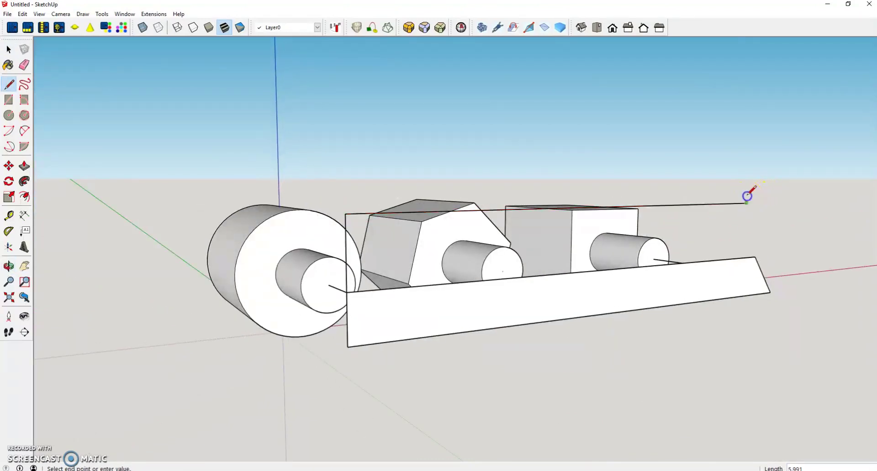
left_click(754, 257)
middle_click_drag(756, 254, 470, 288)
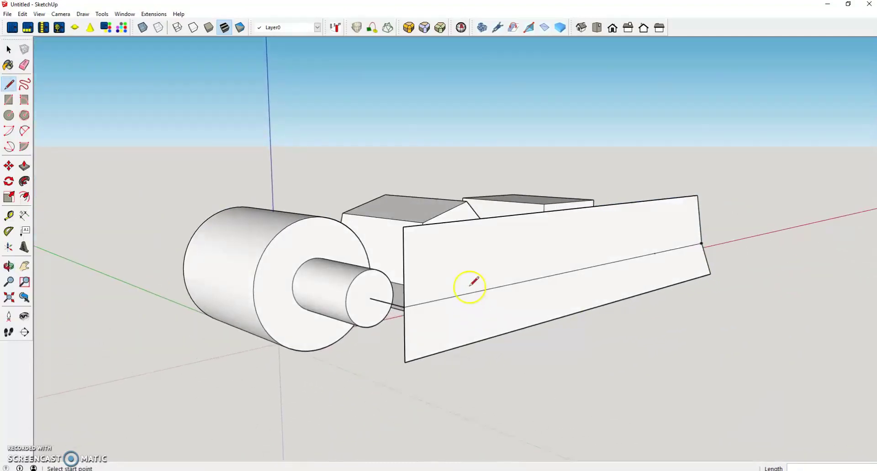
- Place a parallel guide line just below the face's bottom edge
key("t")
left_click(444, 297)
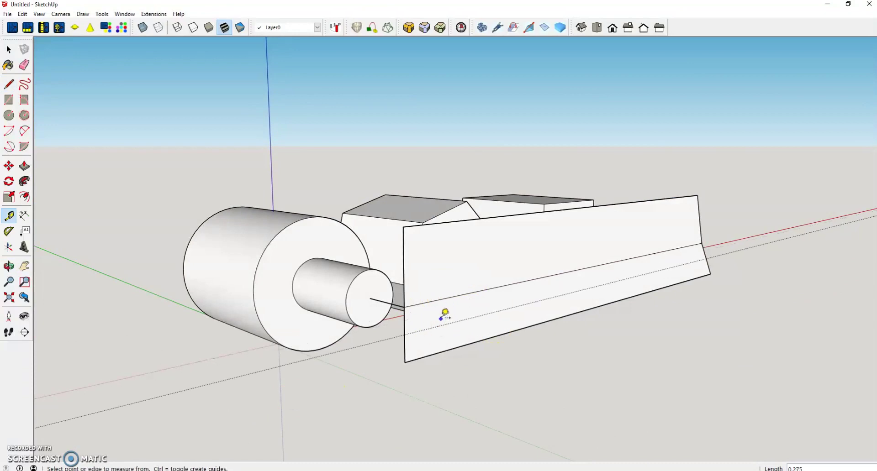
left_click(477, 286)
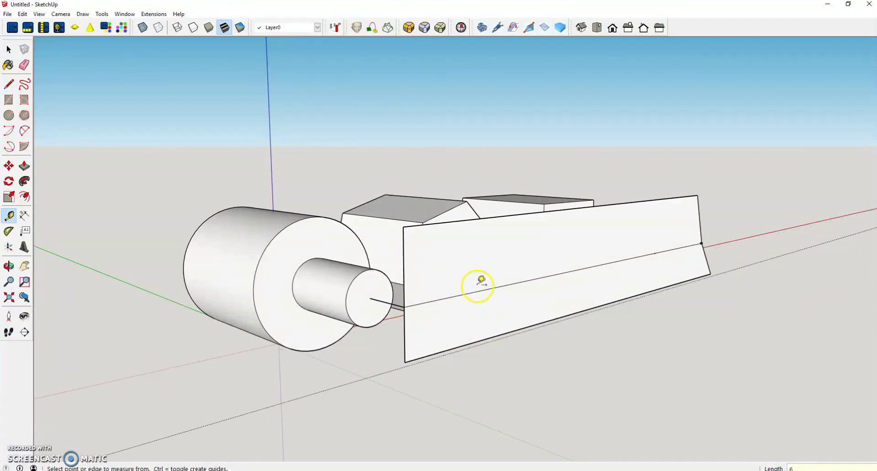
left_click_drag(465, 311, 445, 300)
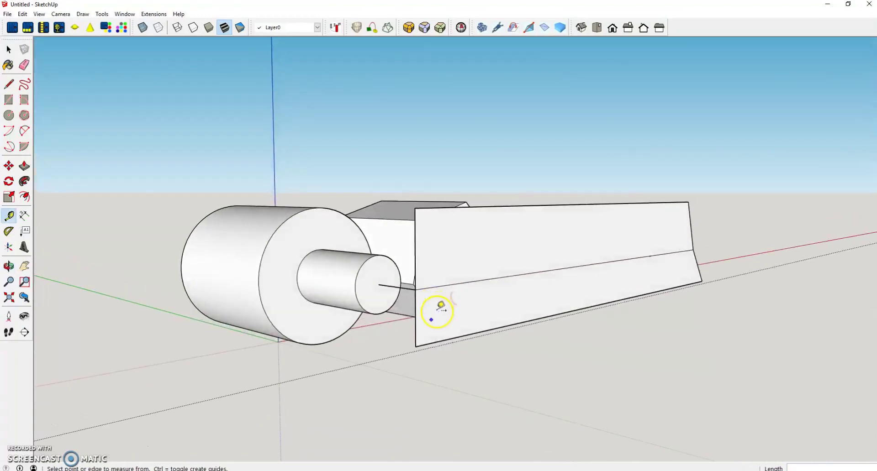
- Draw vertical edges from both lower corners down to the guide, plus a line along the panel
key("l")
left_click(416, 347)
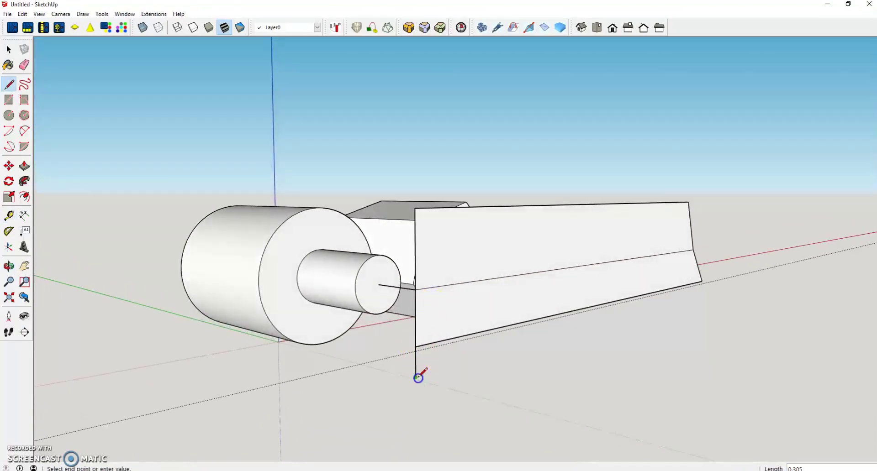
double_click(417, 377)
left_click(702, 282)
double_click(701, 316)
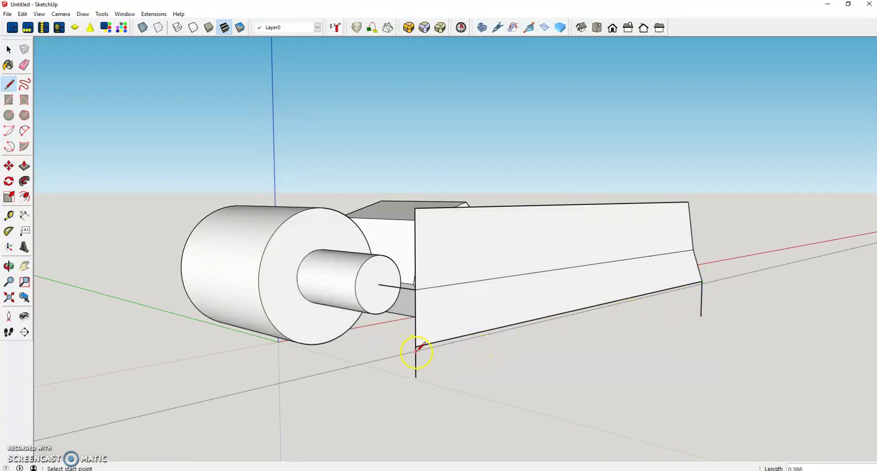
scroll(414, 351, "up", 4)
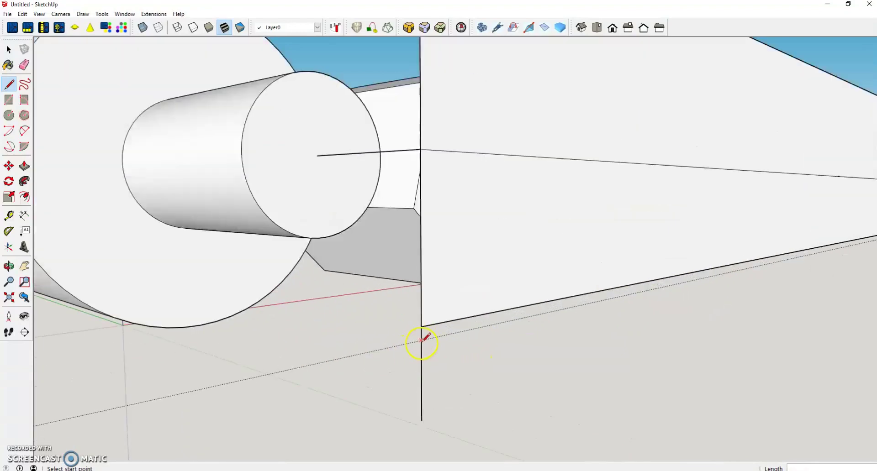
left_click(421, 339)
scroll(421, 339, "down", 6)
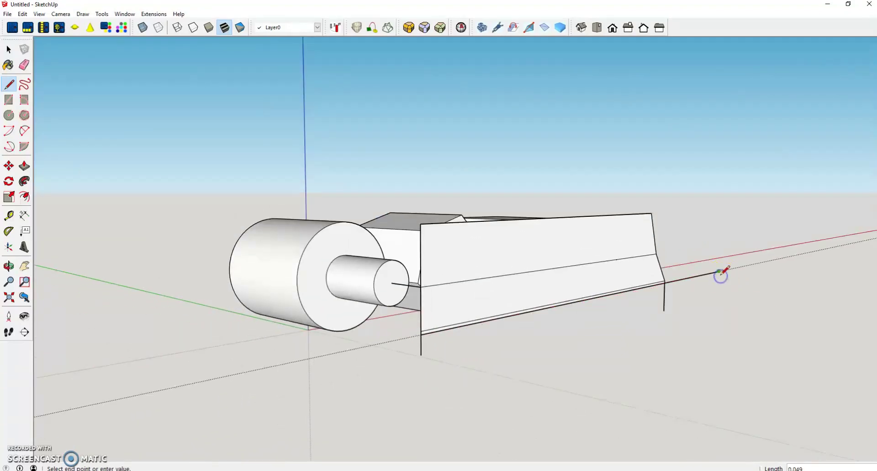
left_click(721, 274)
key("space")
middle_click_drag(722, 275, 698, 323)
middle_click_drag(568, 303, 527, 292)
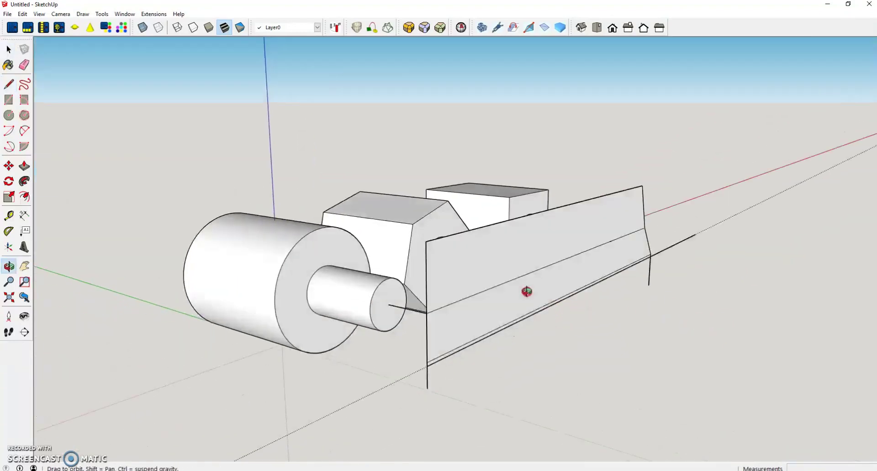
- Add a dotted guide line offset 6 from the panel's lower edge
key("t")
left_click(496, 287)
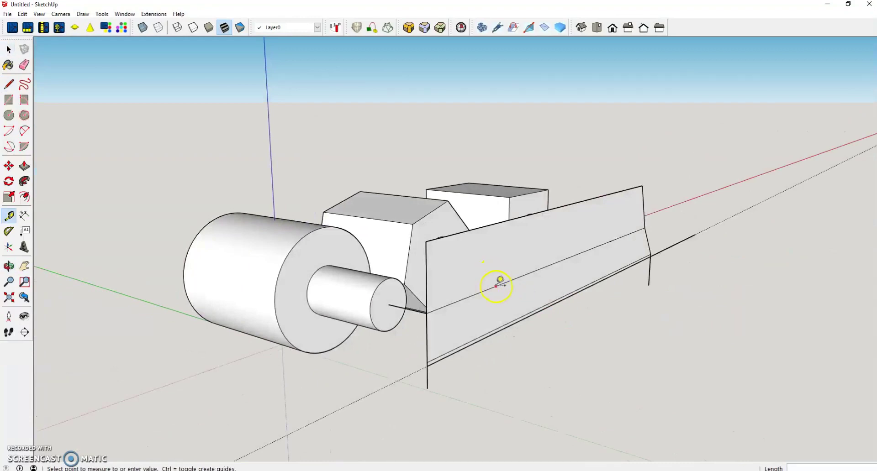
left_click(498, 247)
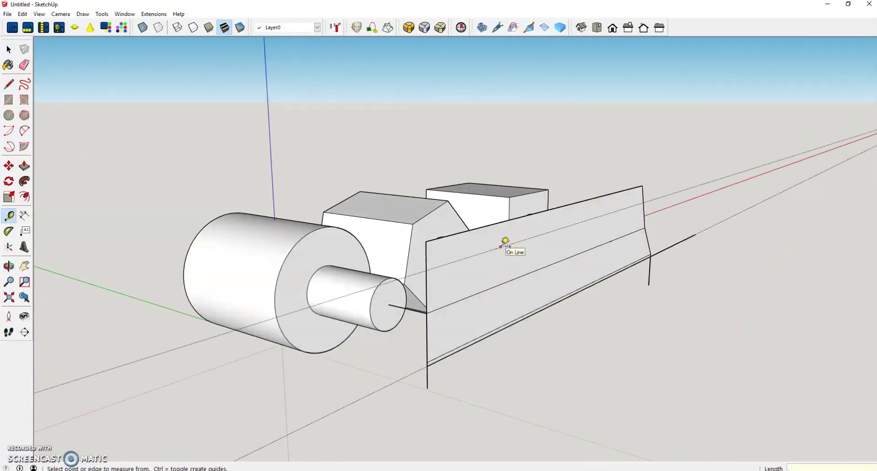
type("6")
key("Return")
- Draw an edge across the panel face from its corner
key("l")
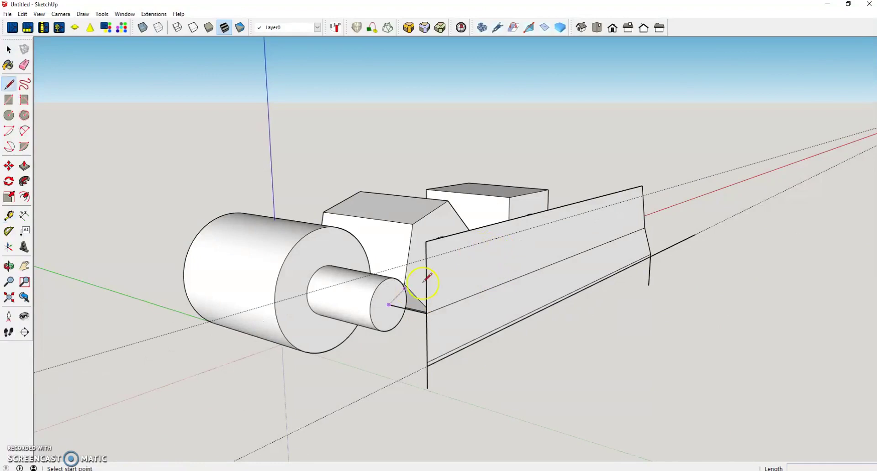
middle_click_drag(430, 247, 414, 274)
left_click_drag(409, 275, 657, 189)
middle_click_drag(657, 190, 679, 186)
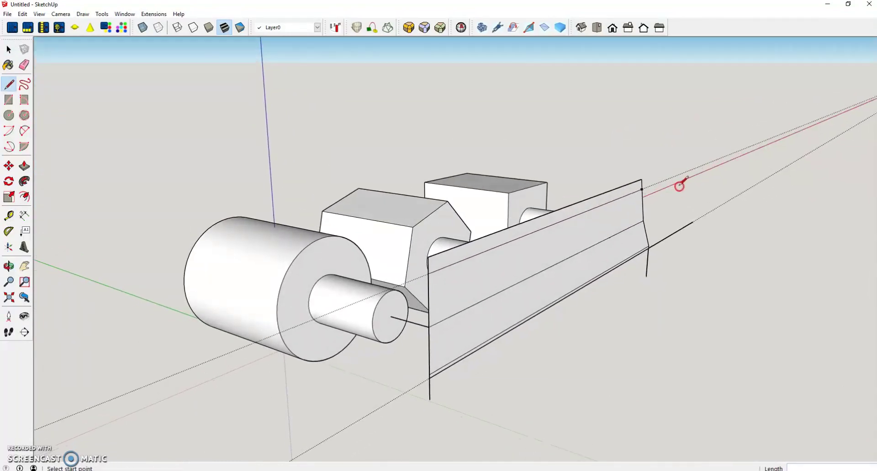
- Erase the board's stray top edge, guide lines, short edge and long diagonal edge
key("e")
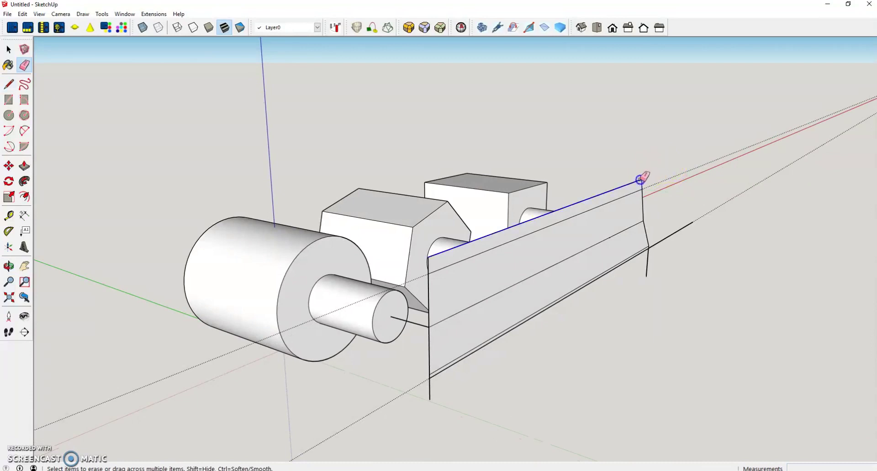
left_click(641, 180)
left_click(658, 181)
left_click(646, 262)
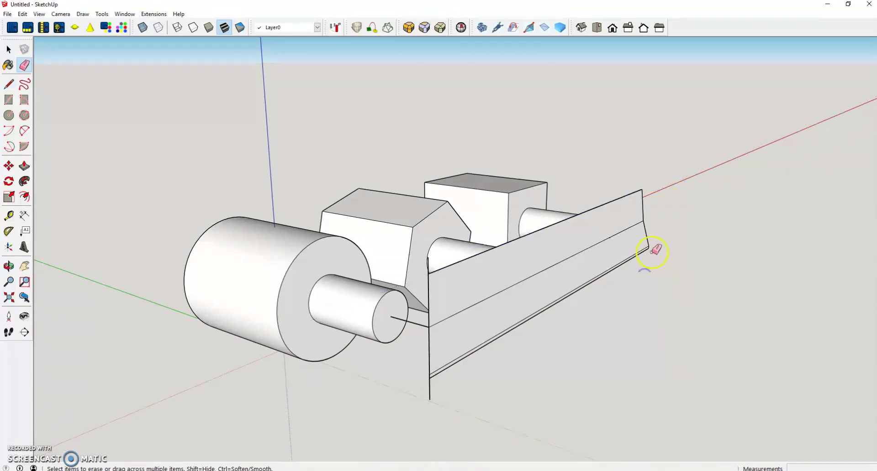
scroll(653, 251, "up", 3)
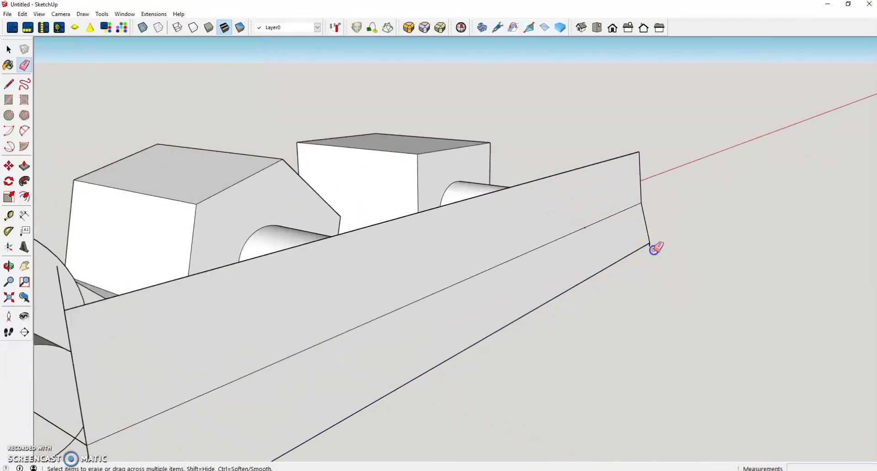
left_click(608, 222)
scroll(731, 189, "down", 5)
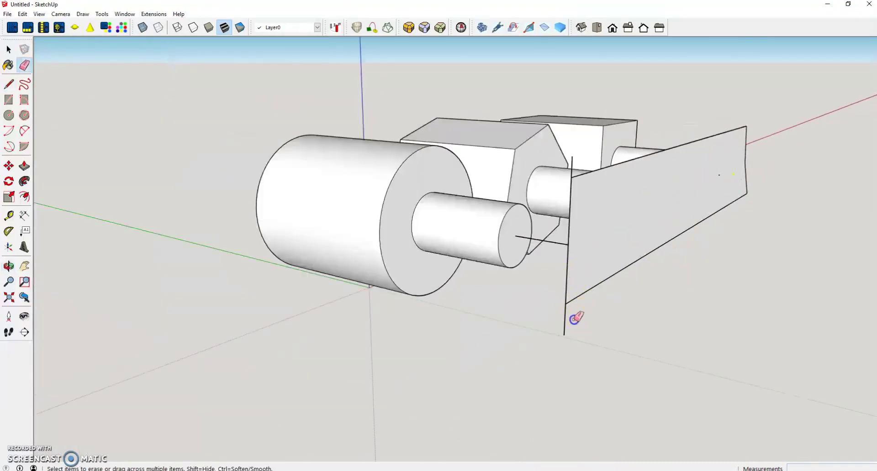
middle_click_drag(574, 157, 649, 240)
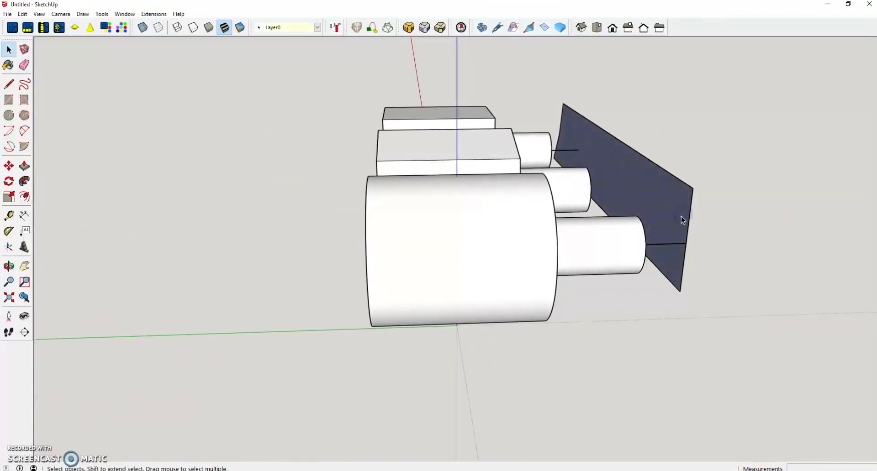
- Push/pull the board face out into a thick rectangular block
key("p")
left_click_drag(679, 219, 641, 235)
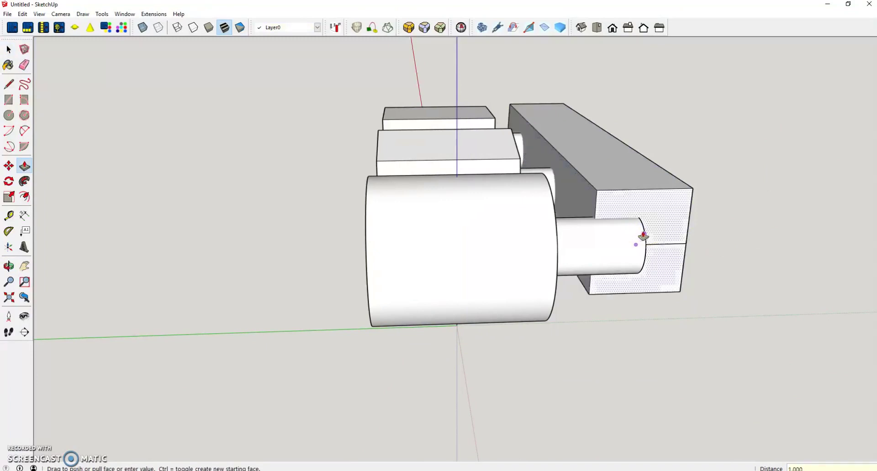
middle_click_drag(642, 237, 550, 315)
- Split the block's end face with a line and push the triangular wedge away flush
key("l")
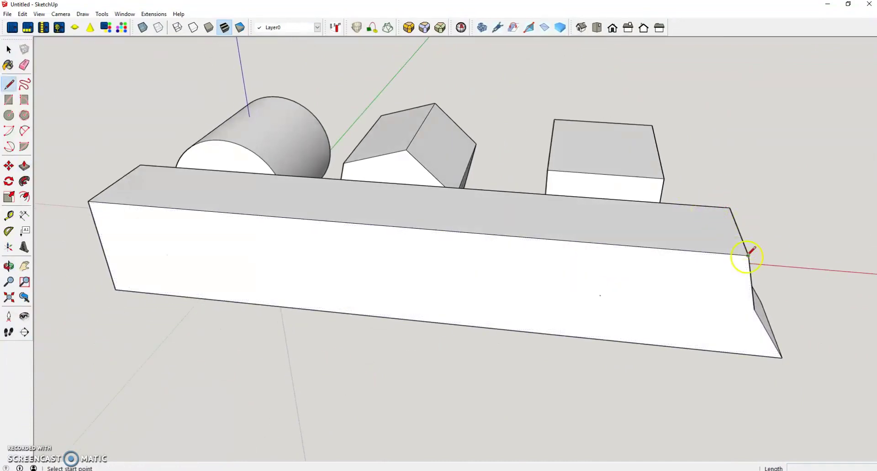
left_click(748, 256)
left_click(724, 352)
middle_click_drag(725, 352, 583, 347)
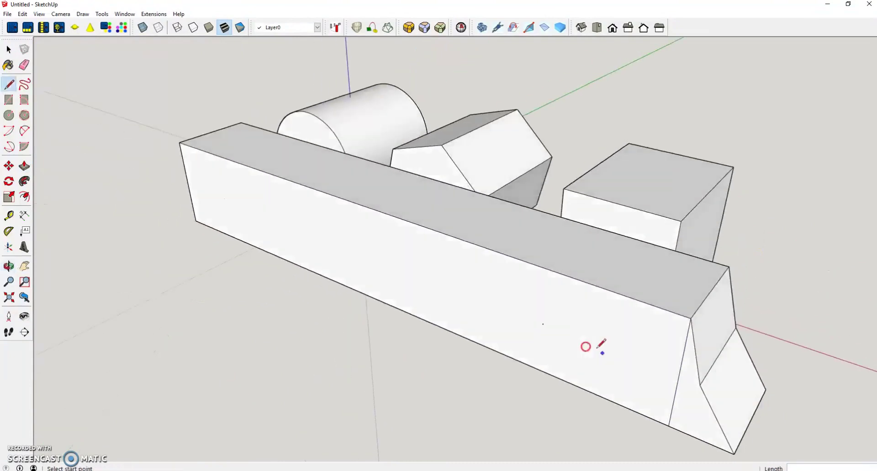
key("space")
key("p")
left_click(715, 378)
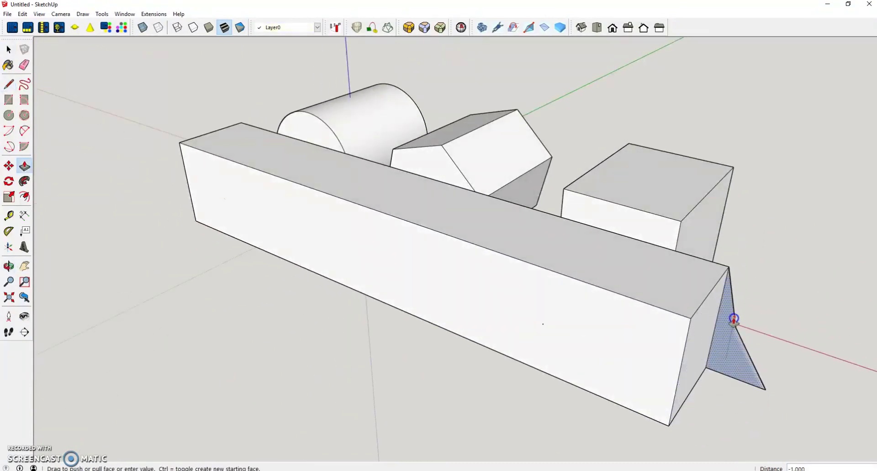
left_click(734, 319)
middle_click_drag(734, 318, 498, 371)
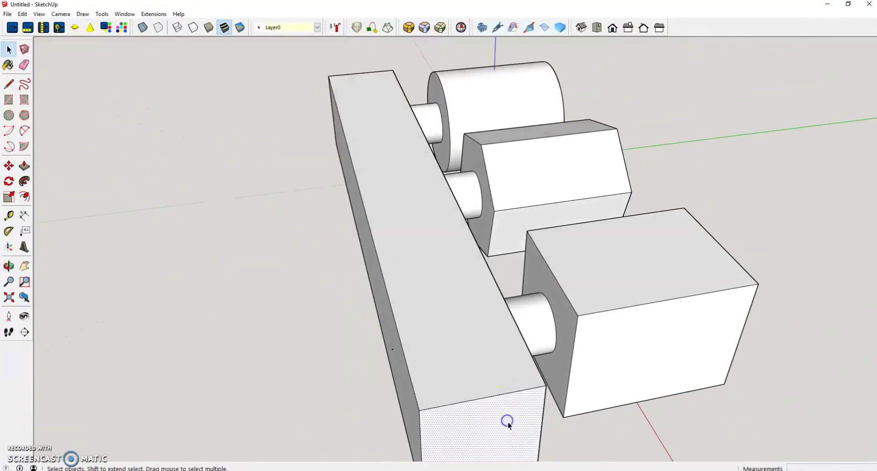
middle_click_drag(508, 421, 646, 343)
scroll(607, 278, "down", 5)
middle_click_drag(601, 286, 480, 200)
- Explode the whole model into loose geometry
triple_click(554, 284)
right_click(475, 263)
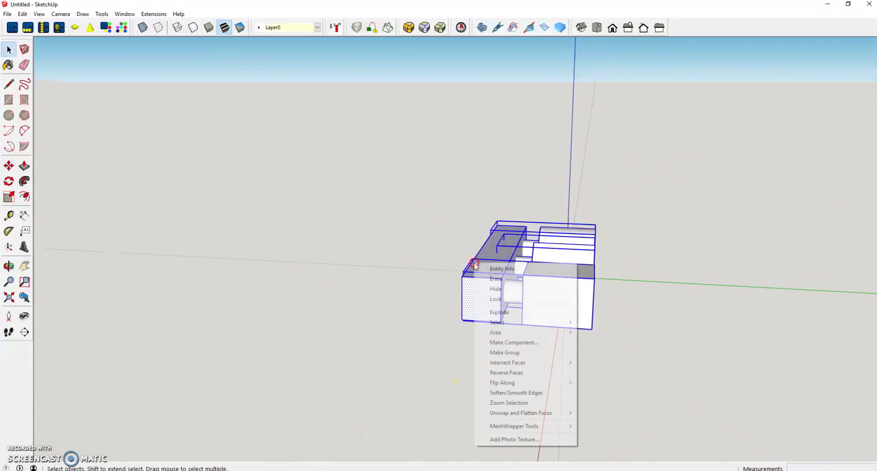
left_click(502, 313)
left_click(606, 302)
middle_click_drag(606, 302, 513, 227)
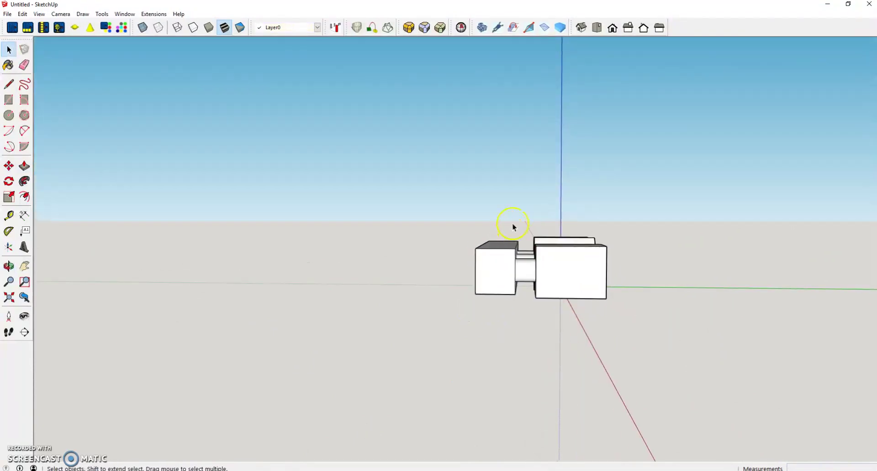
- Intersect the sprue bar's faces with the model
left_click(515, 264)
right_click(502, 263)
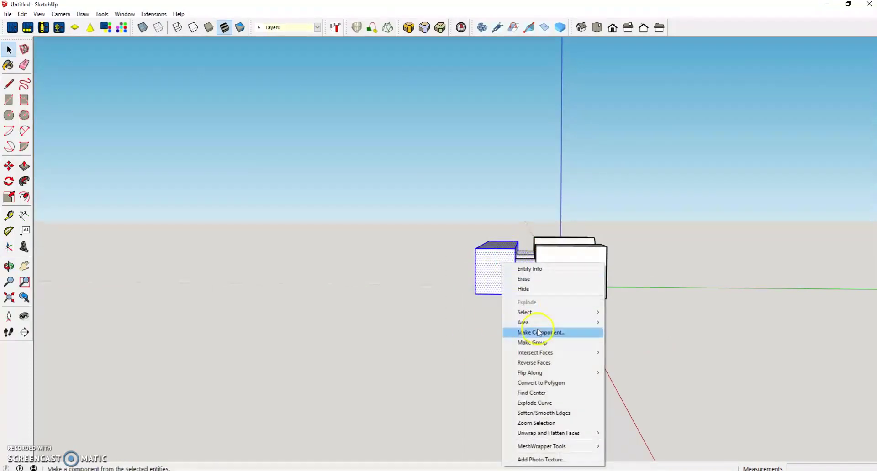
mouse_move(589, 353)
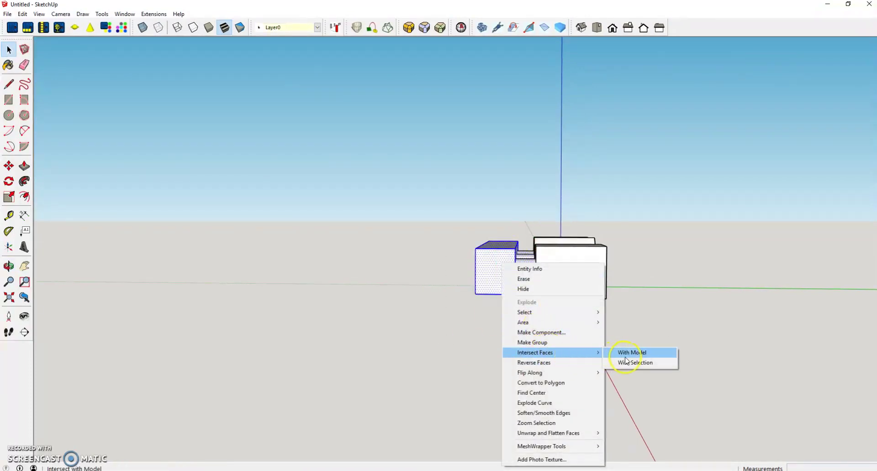
left_click(627, 363)
middle_click_drag(593, 348, 490, 286)
- Delete the sprue bar's long front face
left_click(523, 271)
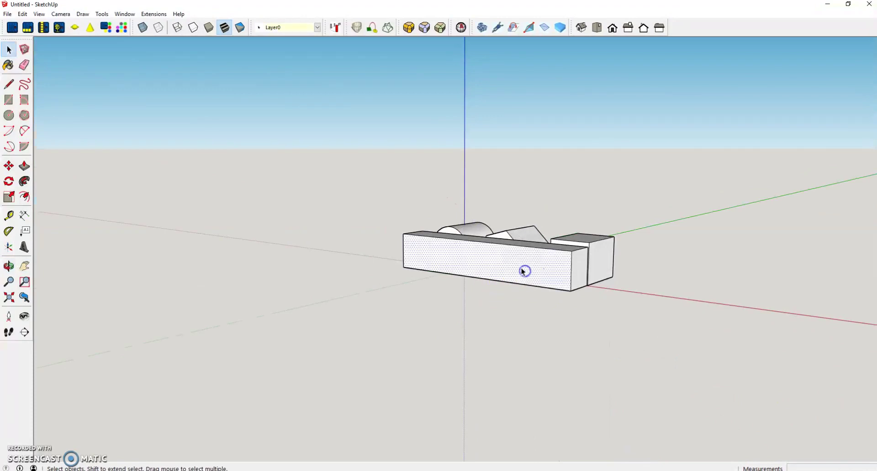
key("Delete")
scroll(526, 271, "up", 8)
- Erase the right, middle and left sprue cylinders inside the bar
key("e")
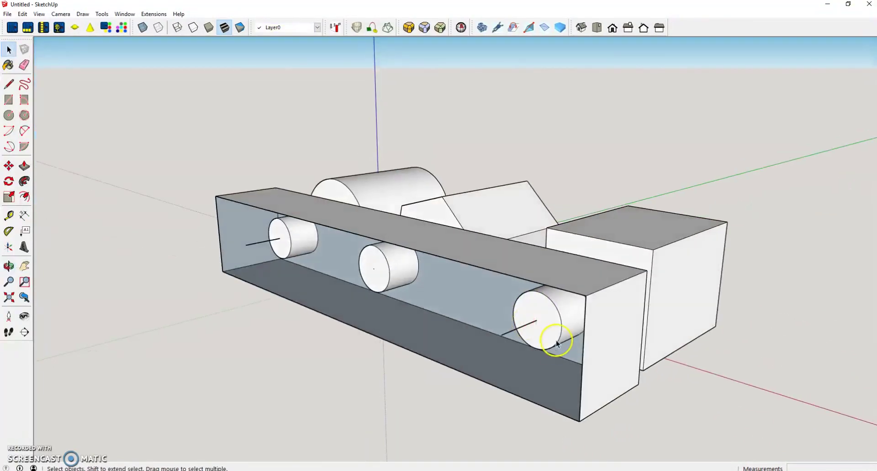
mouse_move(558, 348)
left_mouse_down()
mouse_move(528, 311)
mouse_move(515, 311)
mouse_move(554, 318)
mouse_move(560, 312)
mouse_move(542, 296)
left_mouse_up()
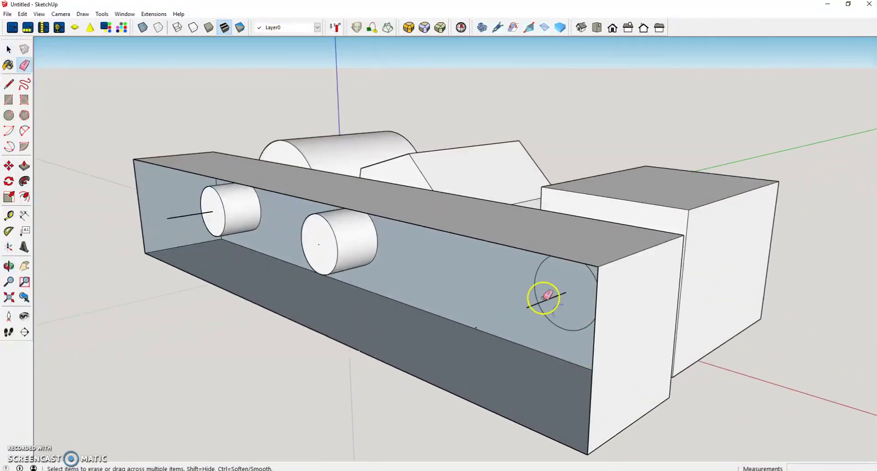
left_click(333, 240)
mouse_move(333, 244)
left_mouse_down()
mouse_move(354, 243)
mouse_move(146, 214)
mouse_move(178, 210)
mouse_move(184, 220)
mouse_move(233, 223)
mouse_move(225, 222)
mouse_move(239, 208)
mouse_move(227, 218)
mouse_move(250, 209)
left_mouse_up()
- Delete the left, right and middle circle faces on the back wall, leaving holes
key("space")
left_click(249, 215)
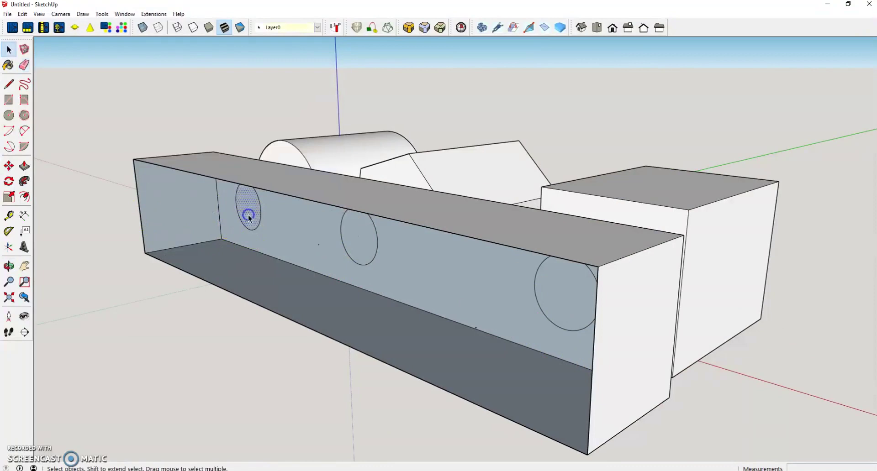
key("Delete")
left_click(323, 247)
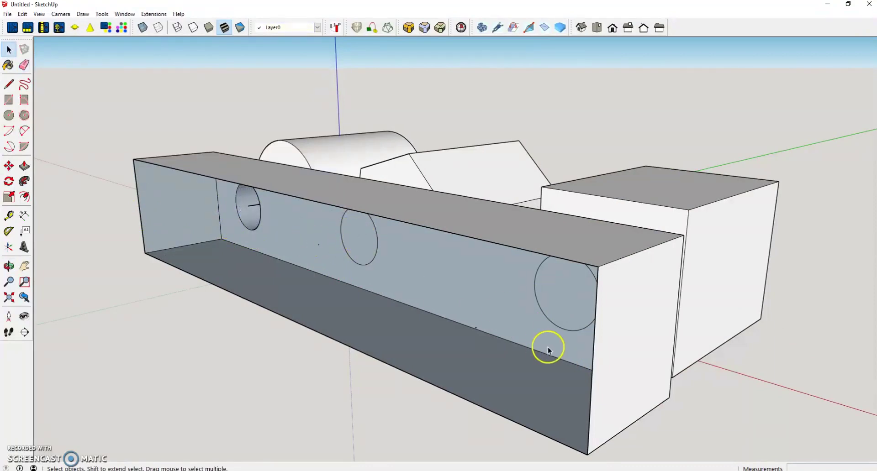
left_click(567, 295)
key("Delete")
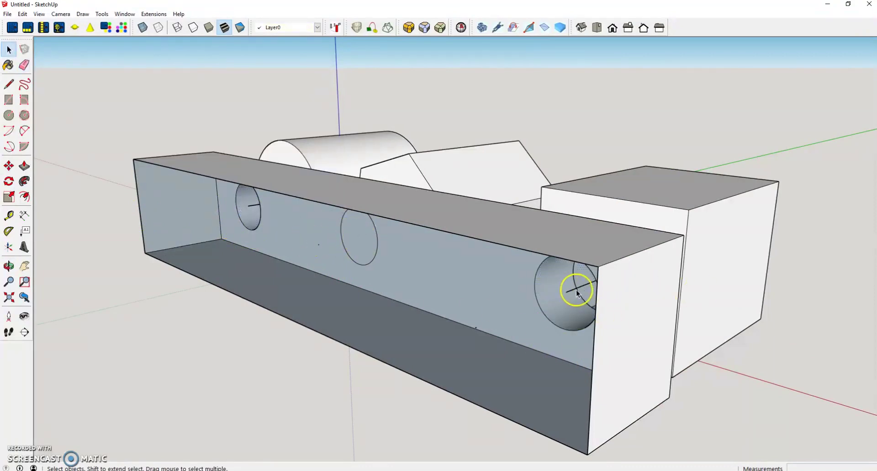
key("Delete")
middle_click_drag(364, 245, 136, 258)
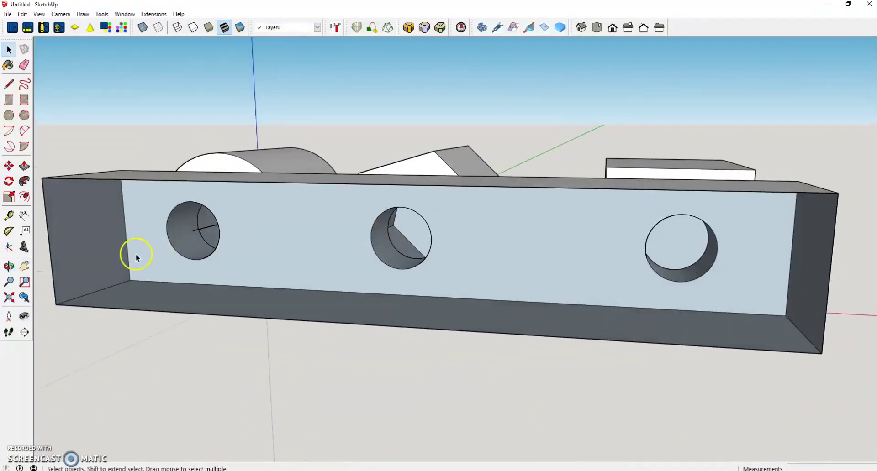
scroll(233, 256, "down", 3)
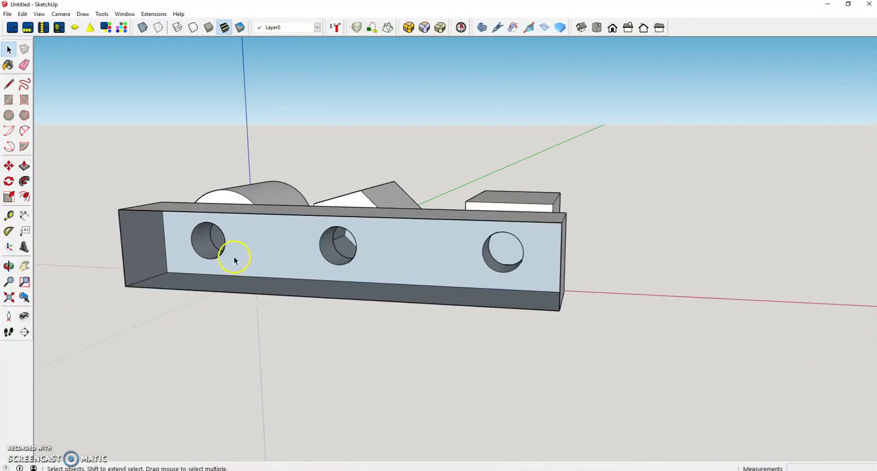
- Draw a line from the bar's bottom-right to top corner to close its front face
key("l")
left_click(559, 311)
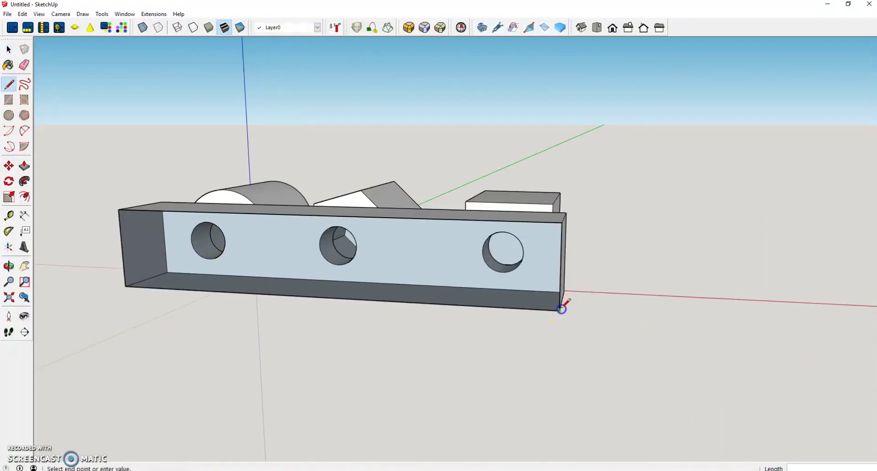
left_click(562, 221)
middle_click_drag(562, 222, 411, 323)
scroll(411, 324, "up", 1)
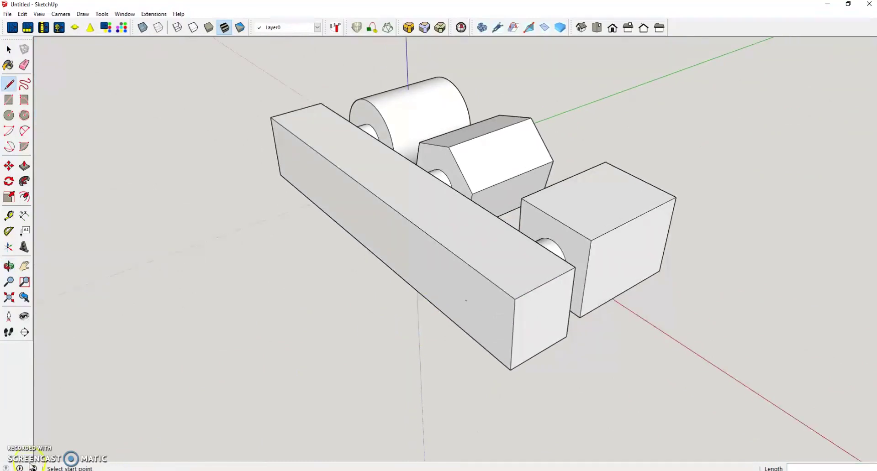